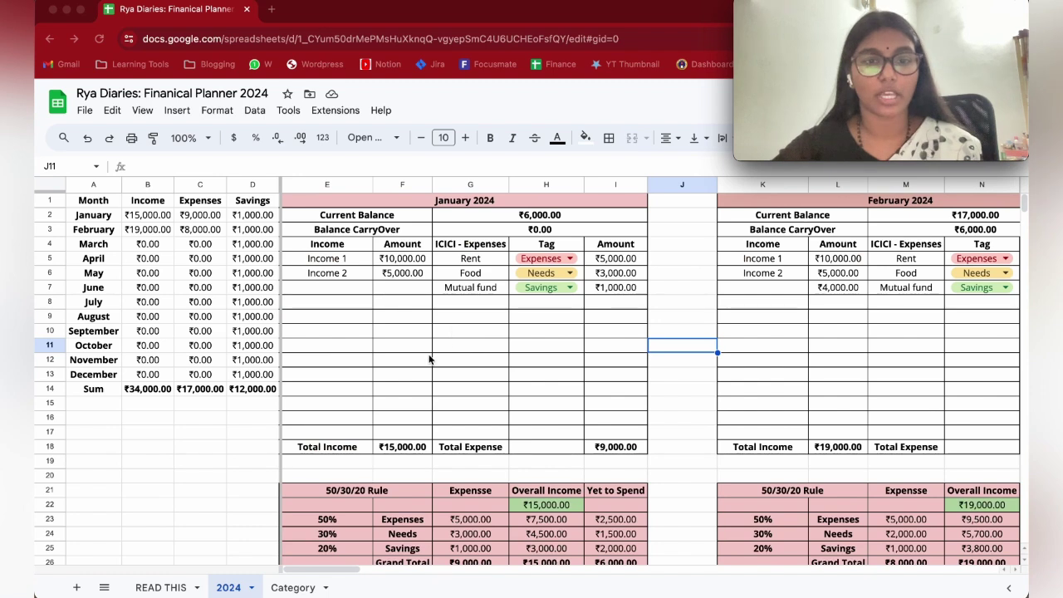
# Look over the monthly tables in the 2024 sheet and the expense, needs and savings lists in the Category sheet.
pyautogui.hscroll(3, 429, 356)
pyautogui.hscroll(-3, 429, 356)
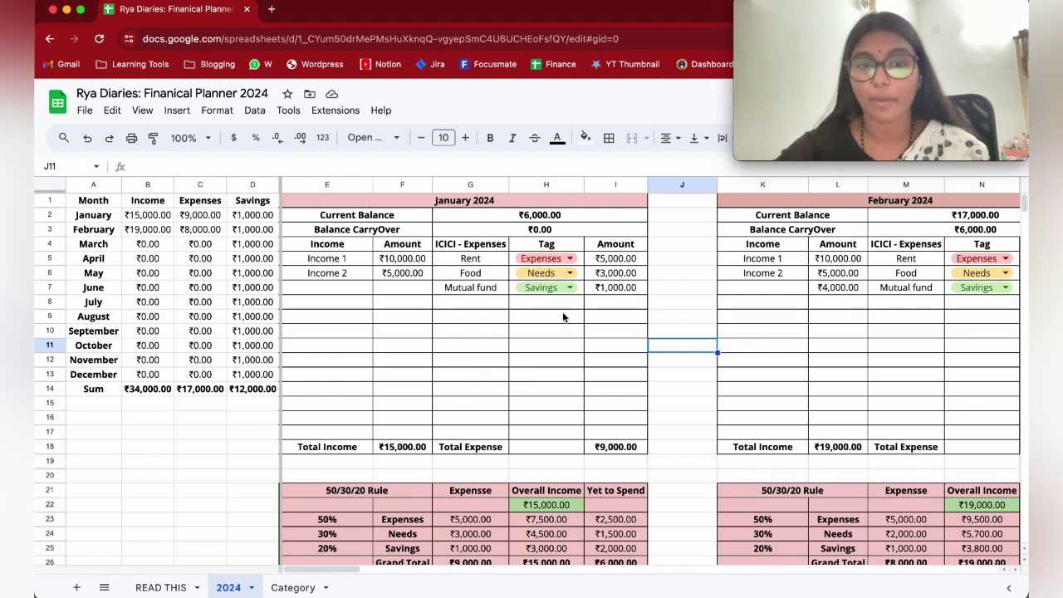
pyautogui.click(287, 584)
pyautogui.click(172, 296)
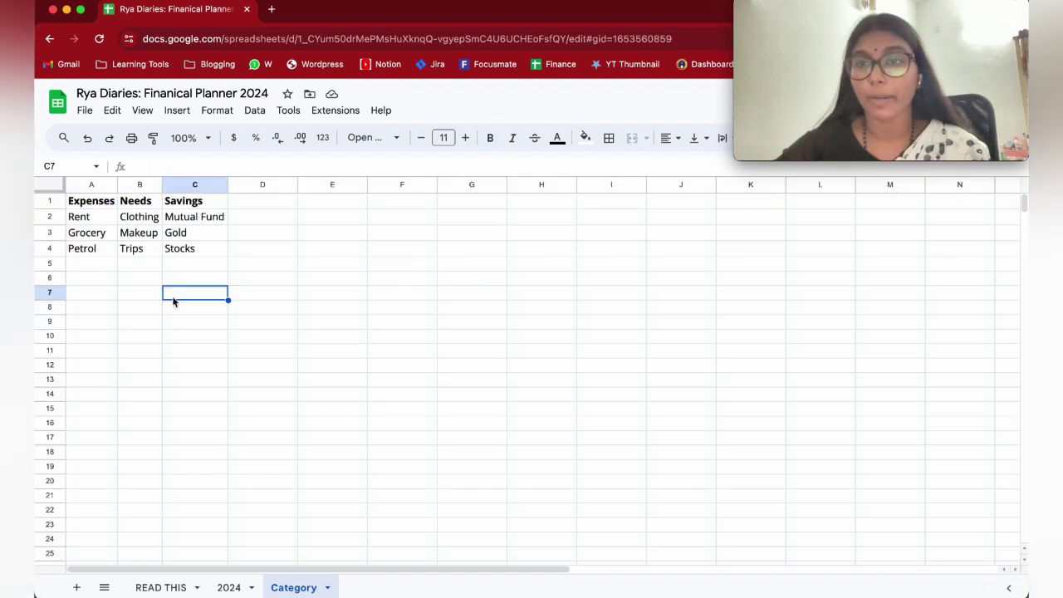
pyautogui.click(97, 204)
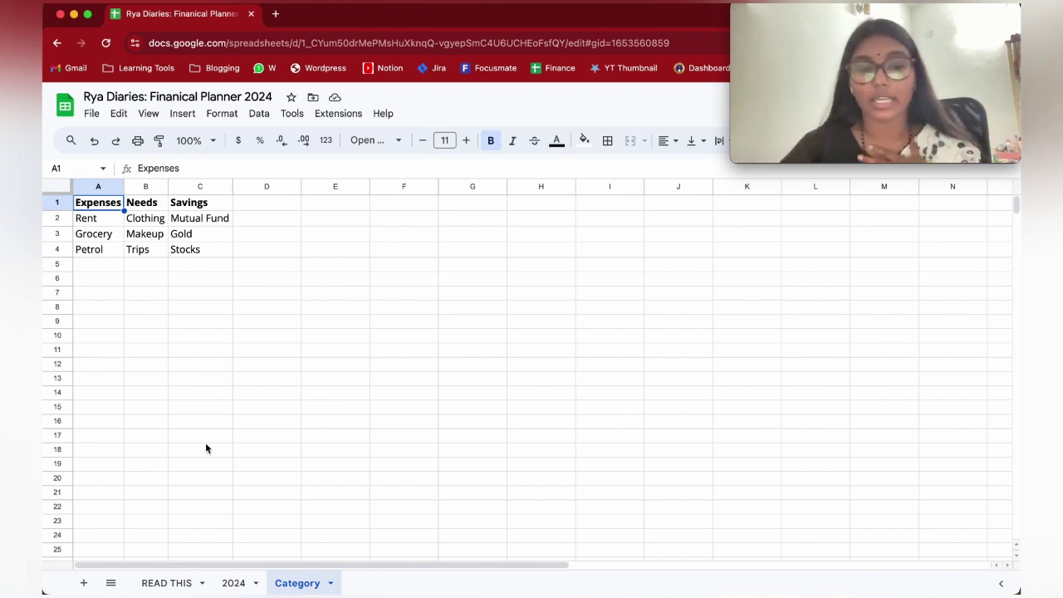
# Enter Dress as a new January expense in cell G8 of the 2024 sheet.
pyautogui.click(233, 583)
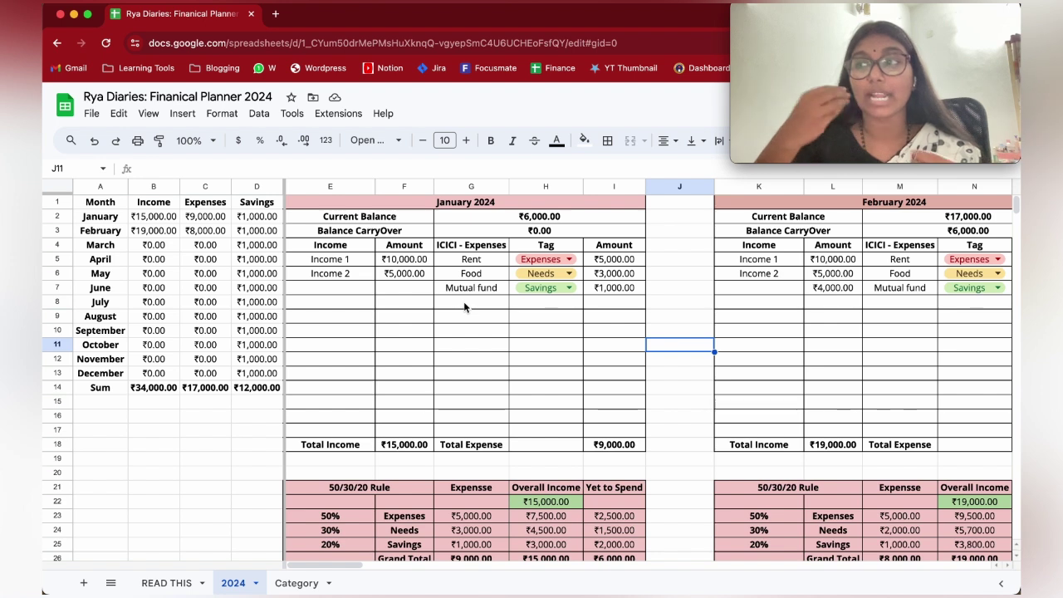
pyautogui.click(465, 307)
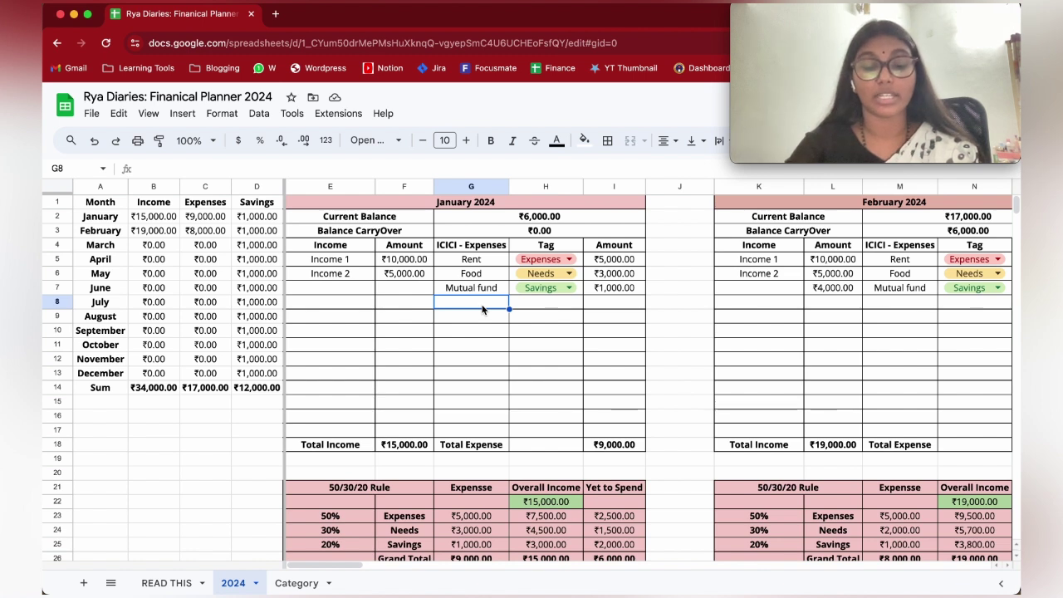
pyautogui.write('Dress')
pyautogui.press('Return')
pyautogui.press('Up')
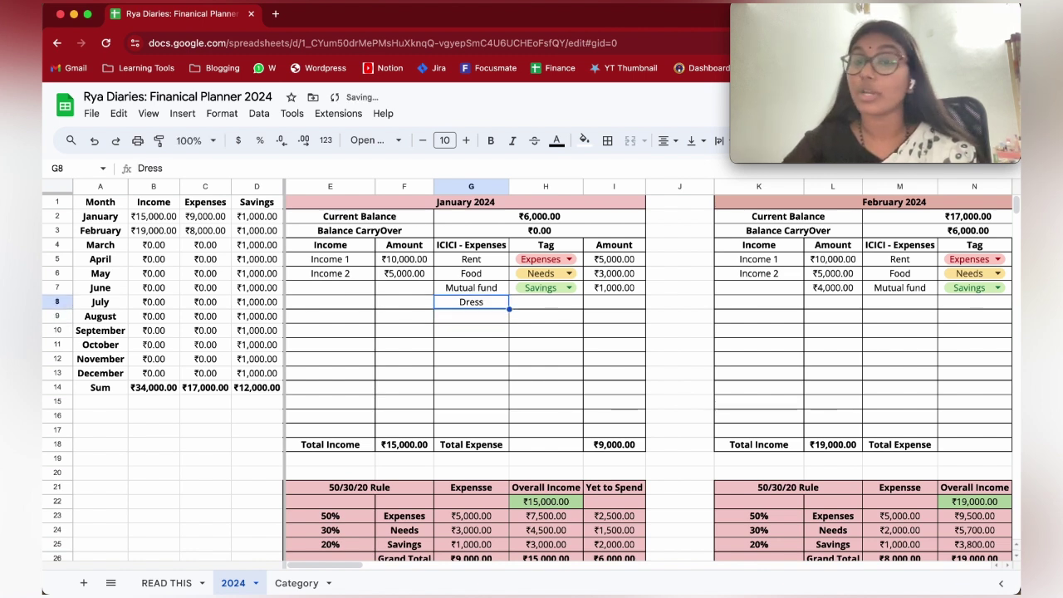
# Tag the January Dress expense as Needs and enter its amount as 200.
pyautogui.click(545, 301)
pyautogui.write('Savings')
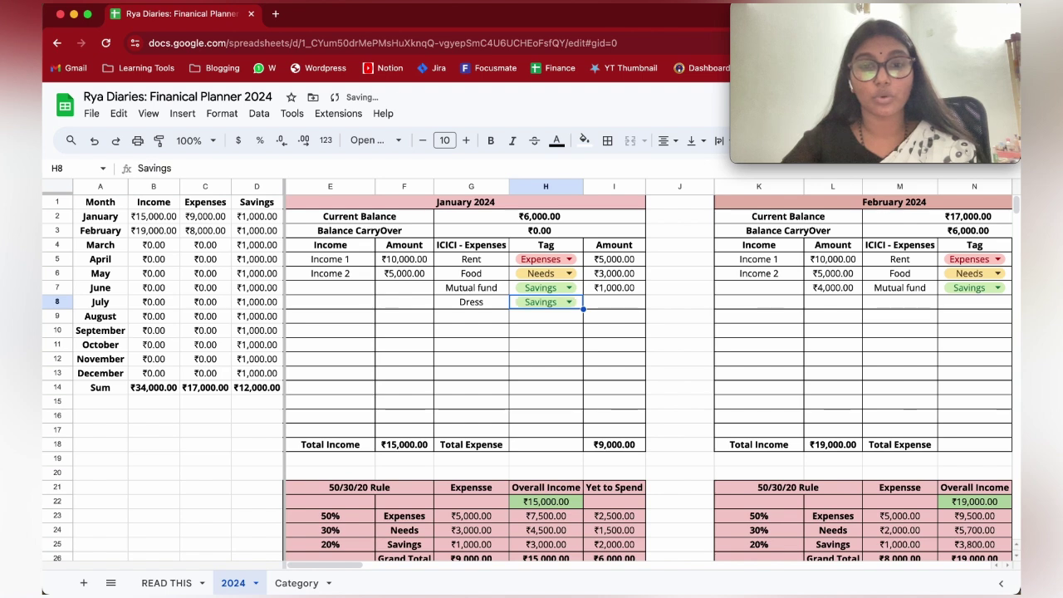
pyautogui.click(544, 302)
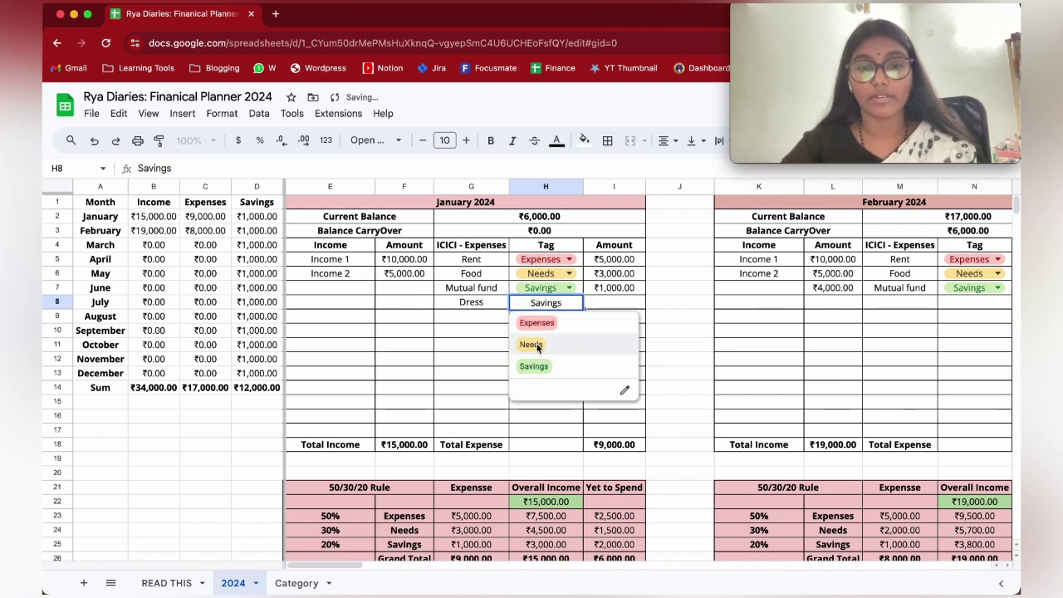
pyautogui.click(536, 347)
pyautogui.click(598, 309)
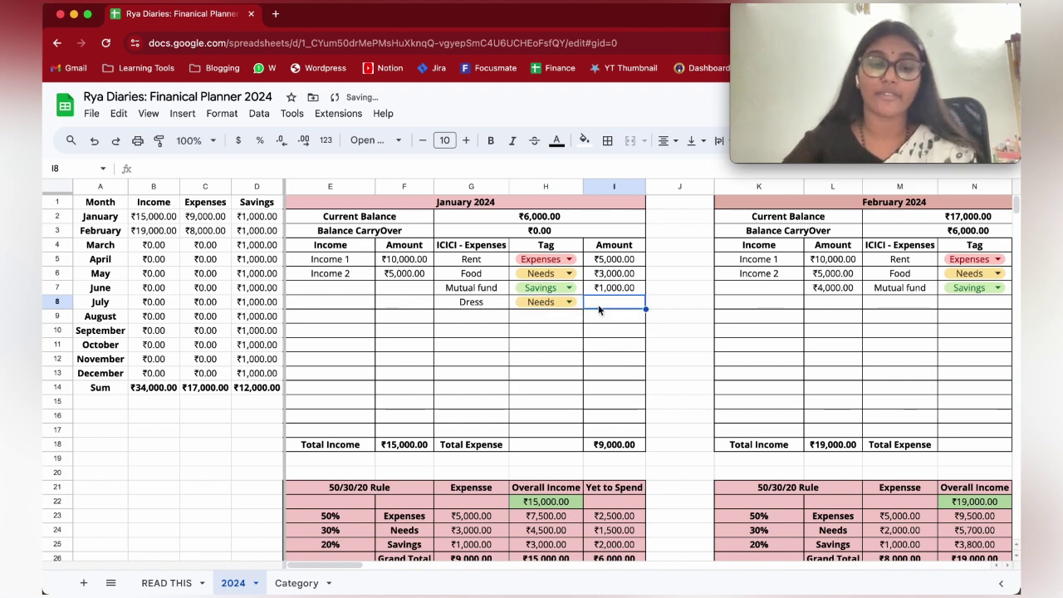
pyautogui.write('200')
pyautogui.press('Return')
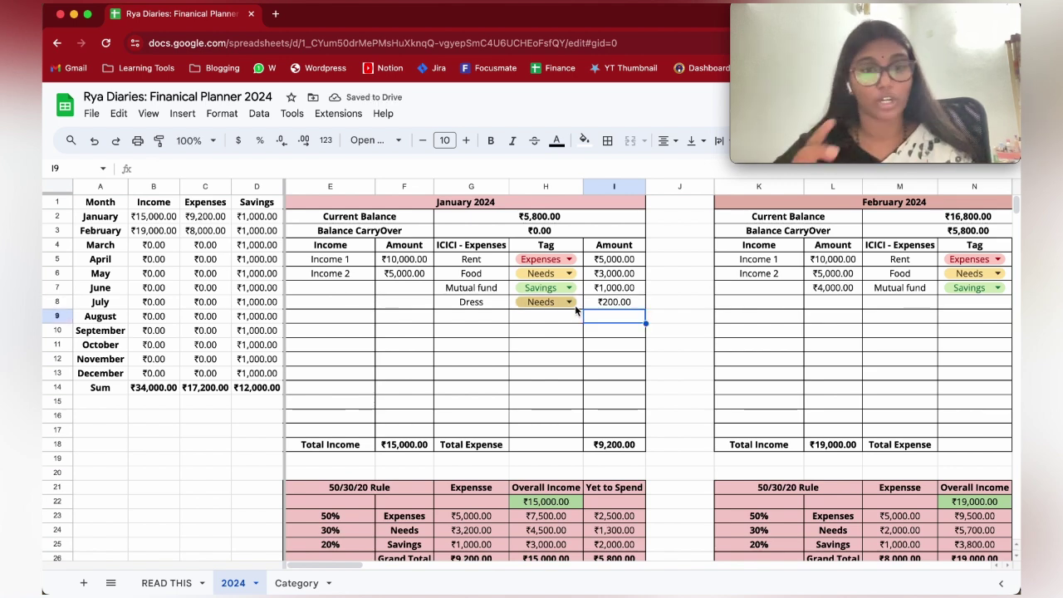
# Add Income 3 with an amount of 3,500 to the January income list in row 7.
pyautogui.scroll(-1, 538, 345)
pyautogui.scroll(1, 538, 345)
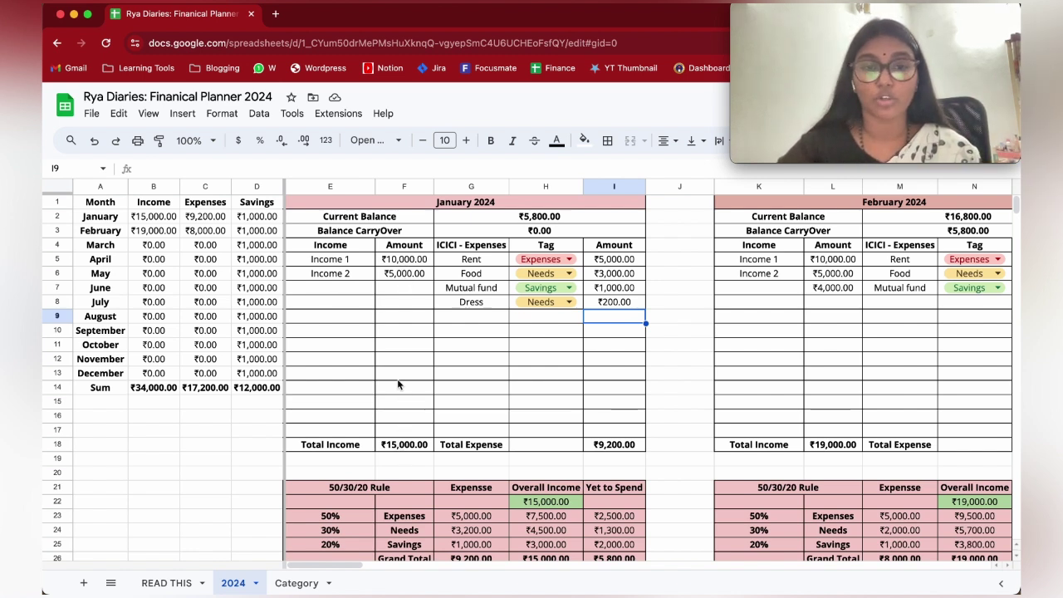
pyautogui.click(357, 286)
pyautogui.write('Income 3')
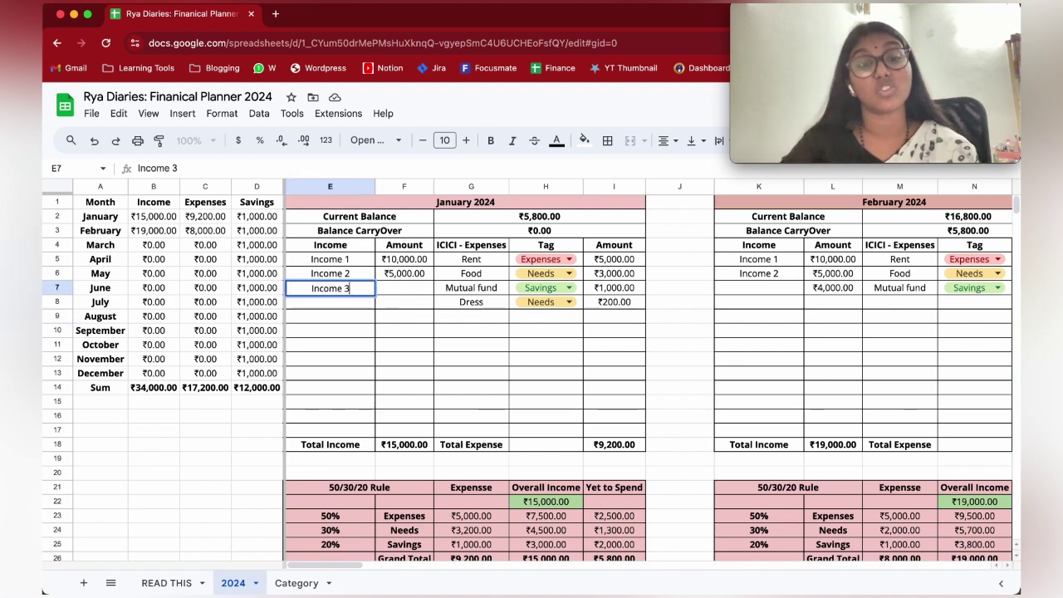
pyautogui.press('Tab')
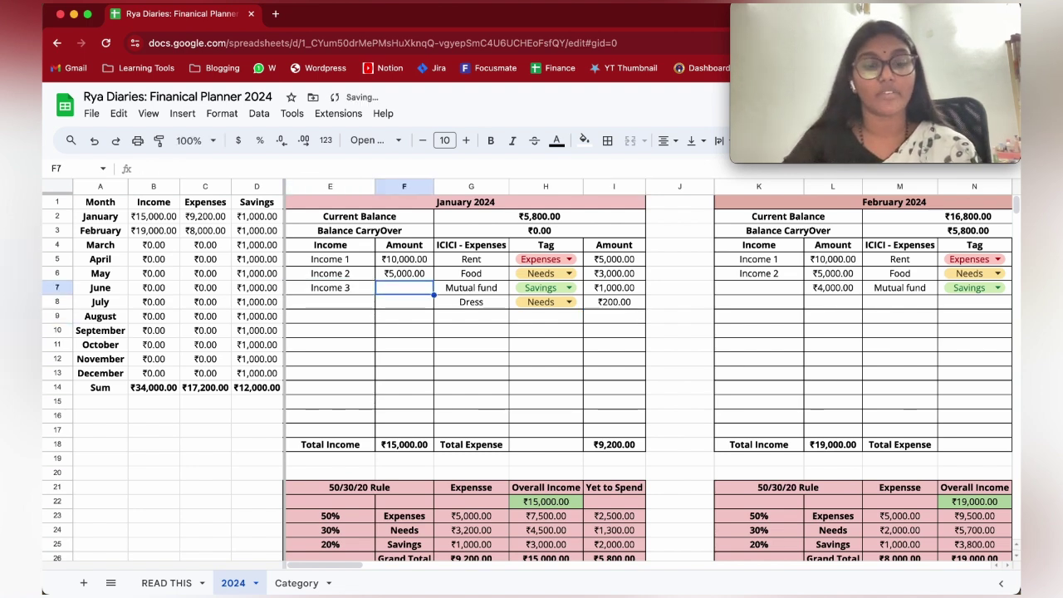
pyautogui.write('3,500')
pyautogui.press('Return')
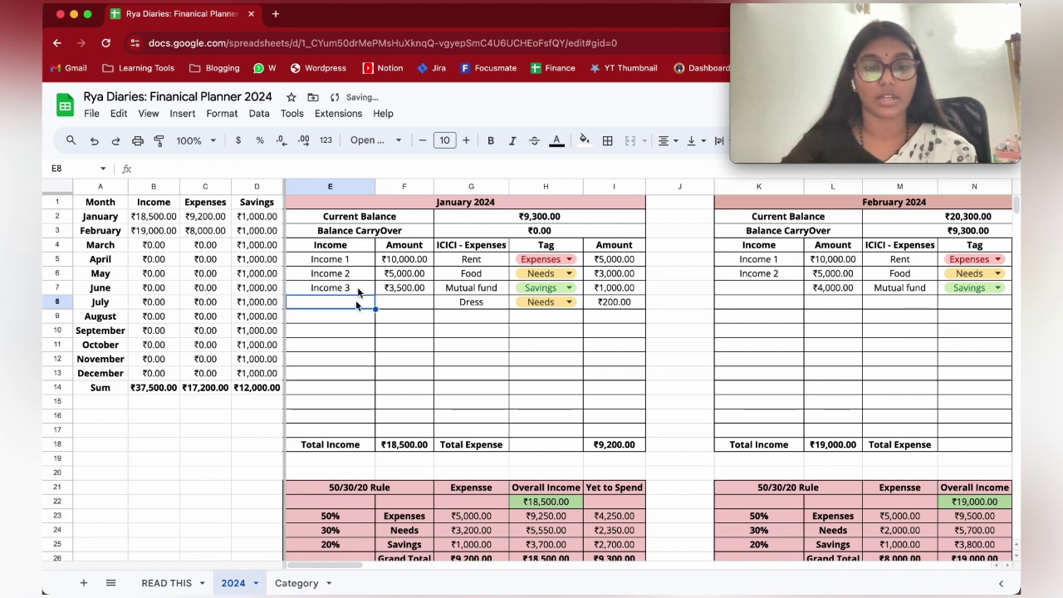
# Examine the spent and allocated amounts in January's 50/30/20 table and compare the Expenses row with the Rent amount.
pyautogui.scroll(-1, 415, 448)
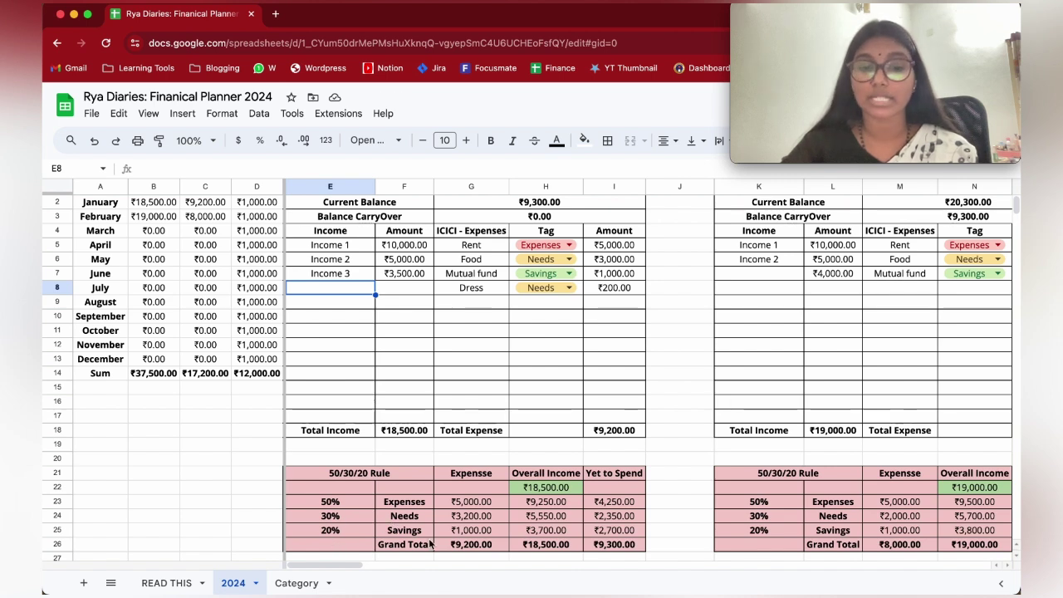
pyautogui.moveTo(494, 502); pyautogui.dragTo(496, 532)
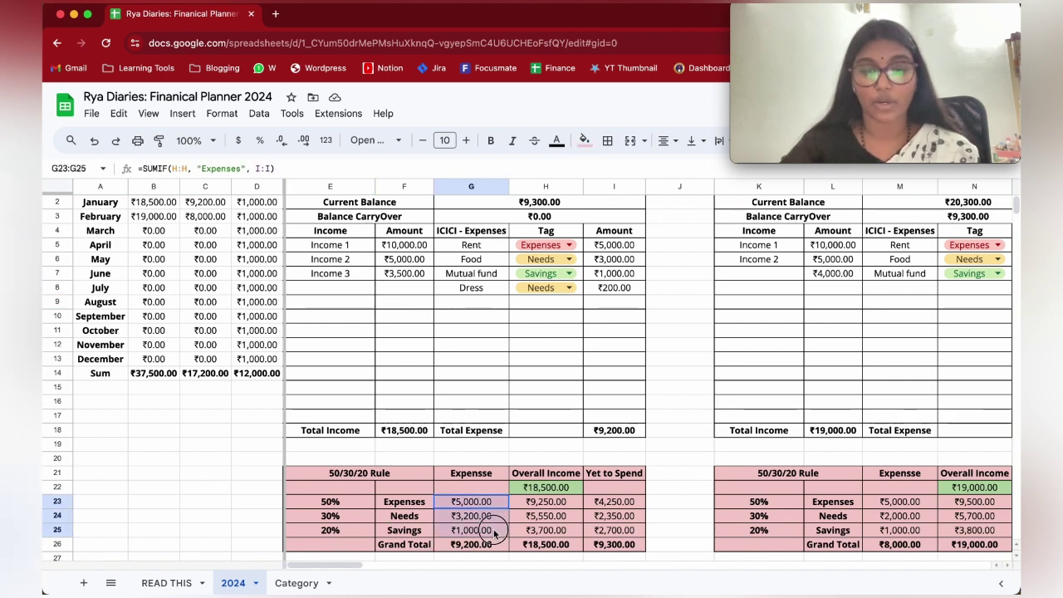
pyautogui.click(556, 502)
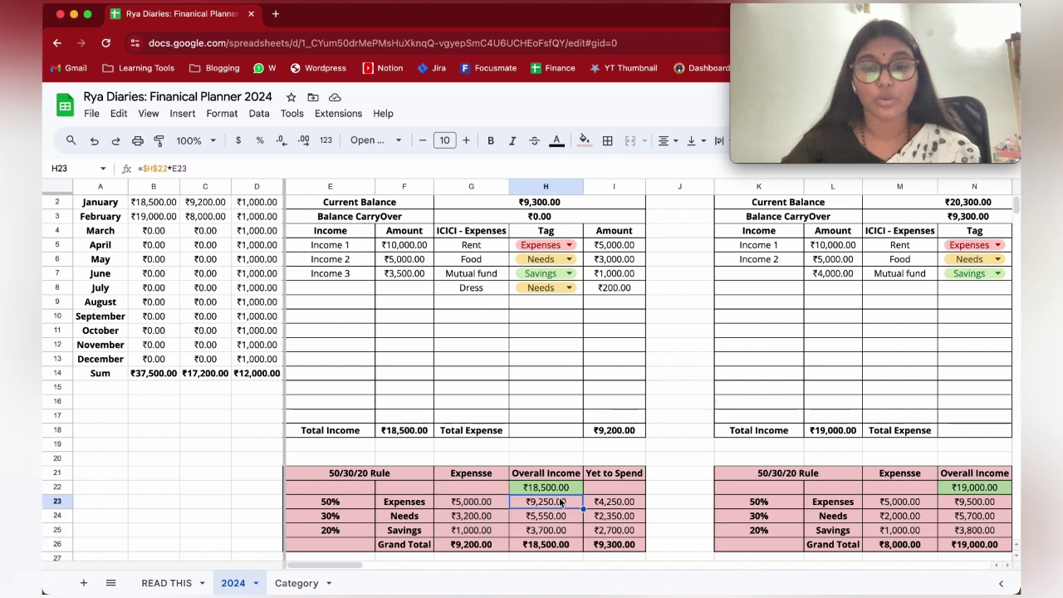
pyautogui.press('Left')
pyautogui.click(545, 501)
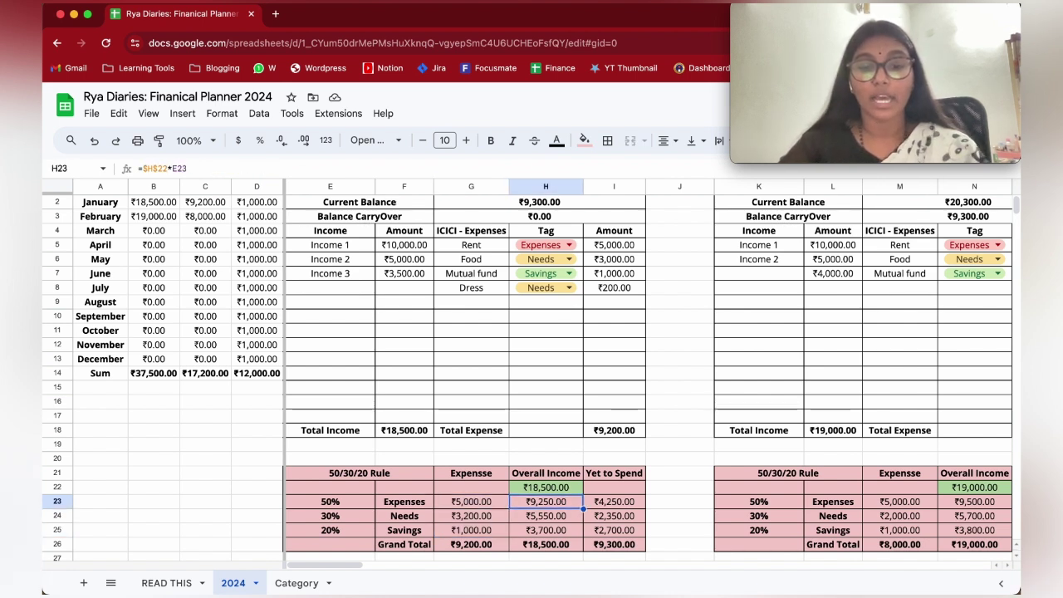
pyautogui.click(576, 486)
pyautogui.click(572, 503)
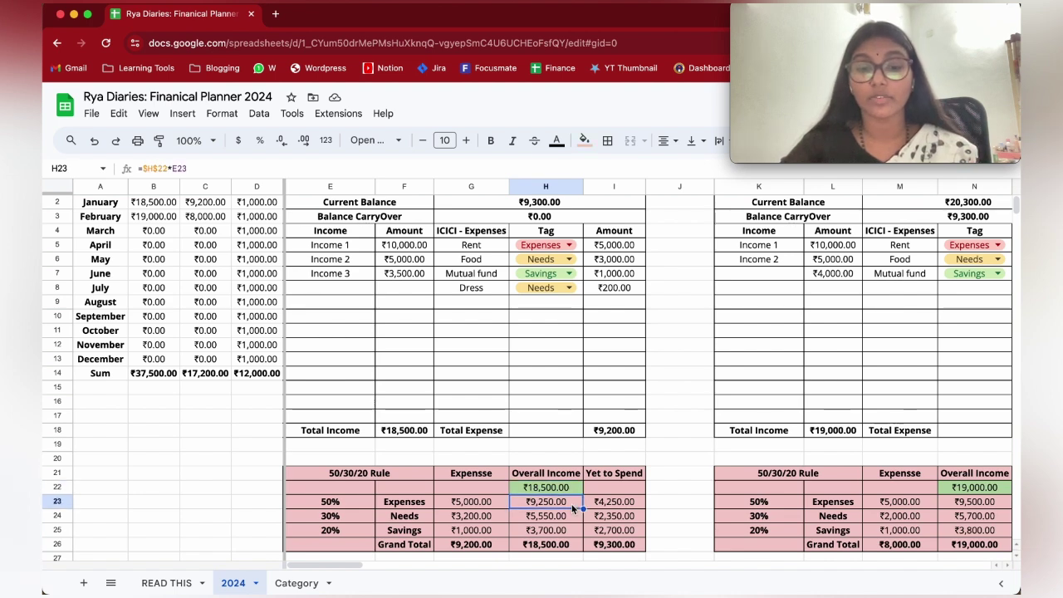
pyautogui.click(569, 517)
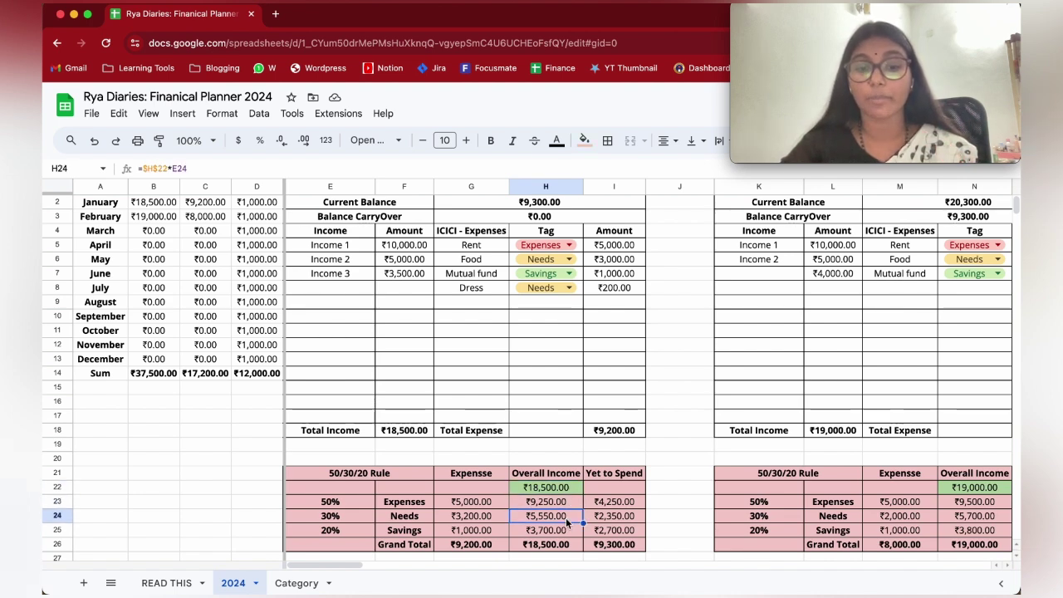
pyautogui.click(563, 532)
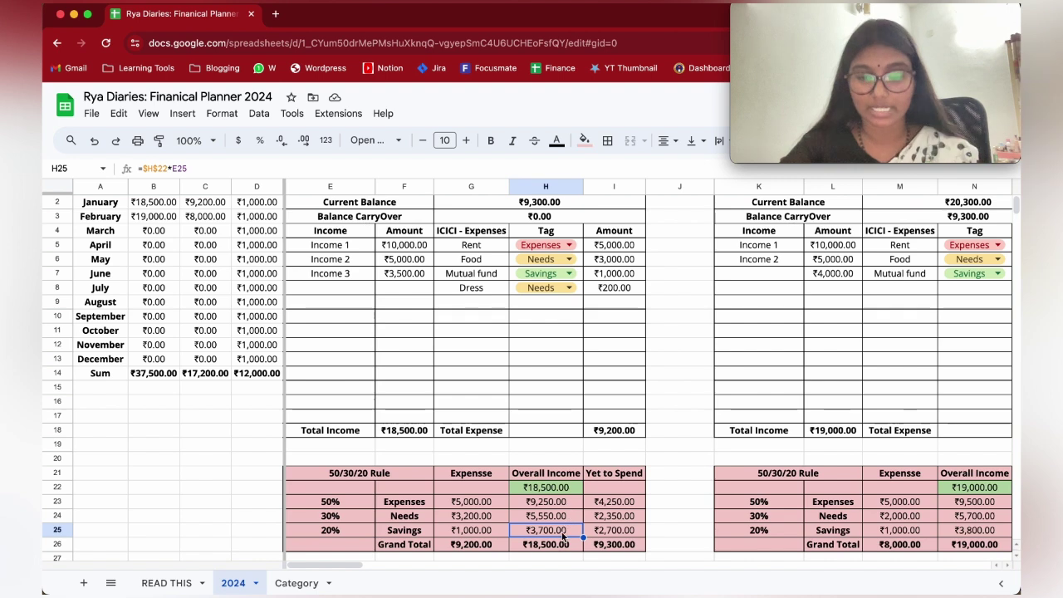
pyautogui.click(490, 503)
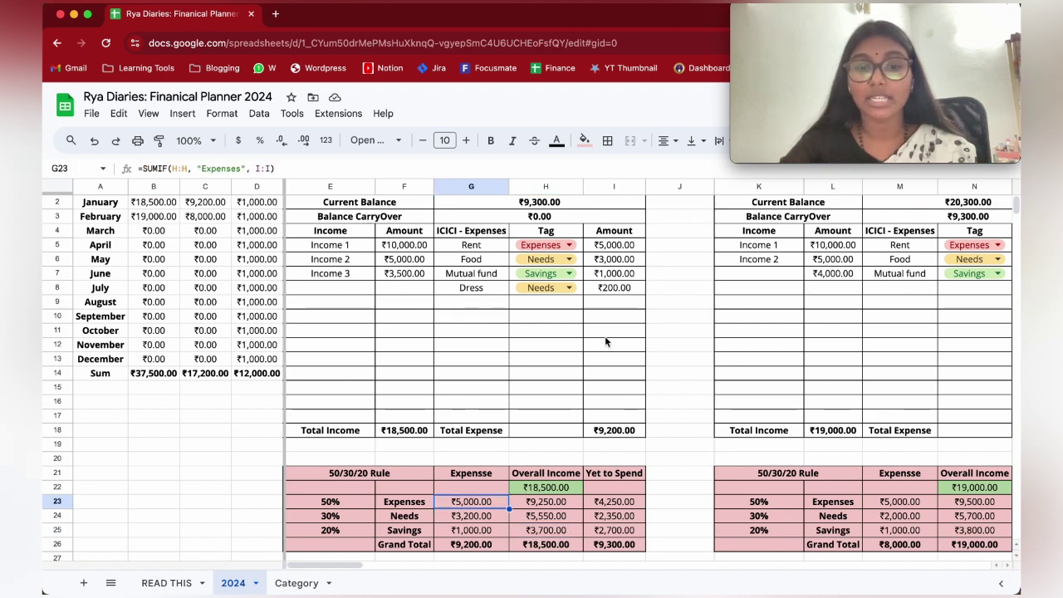
pyautogui.scroll(1, 607, 342)
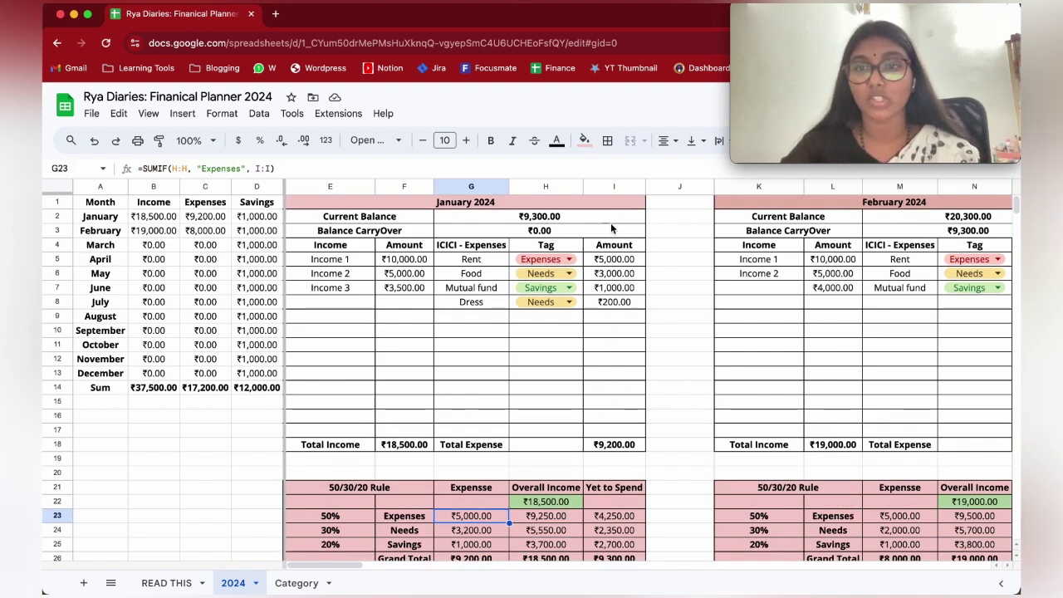
pyautogui.scroll(-1, 465, 523)
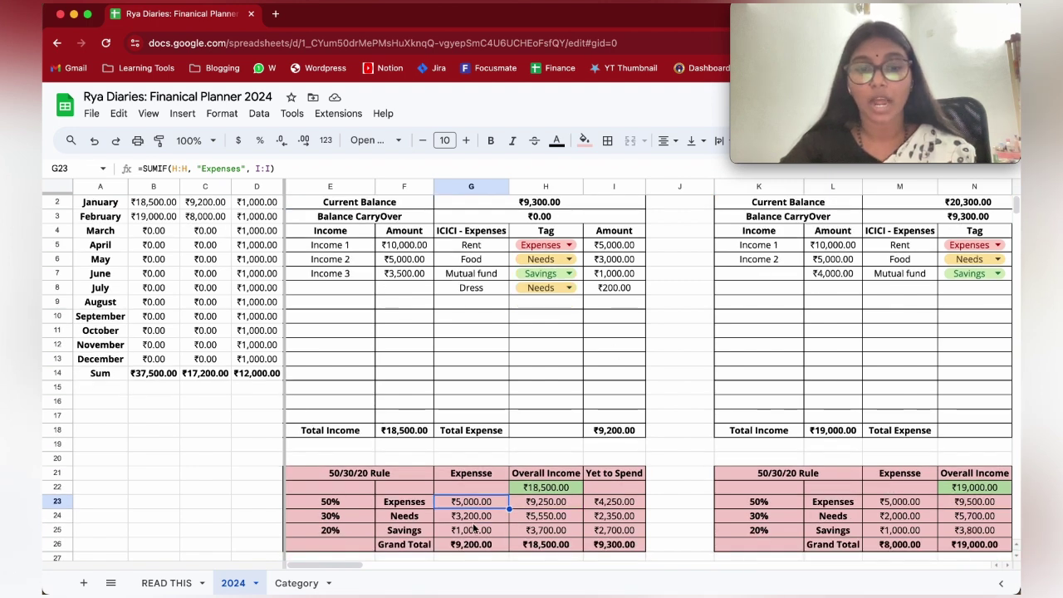
pyautogui.click(426, 502)
pyautogui.click(619, 251)
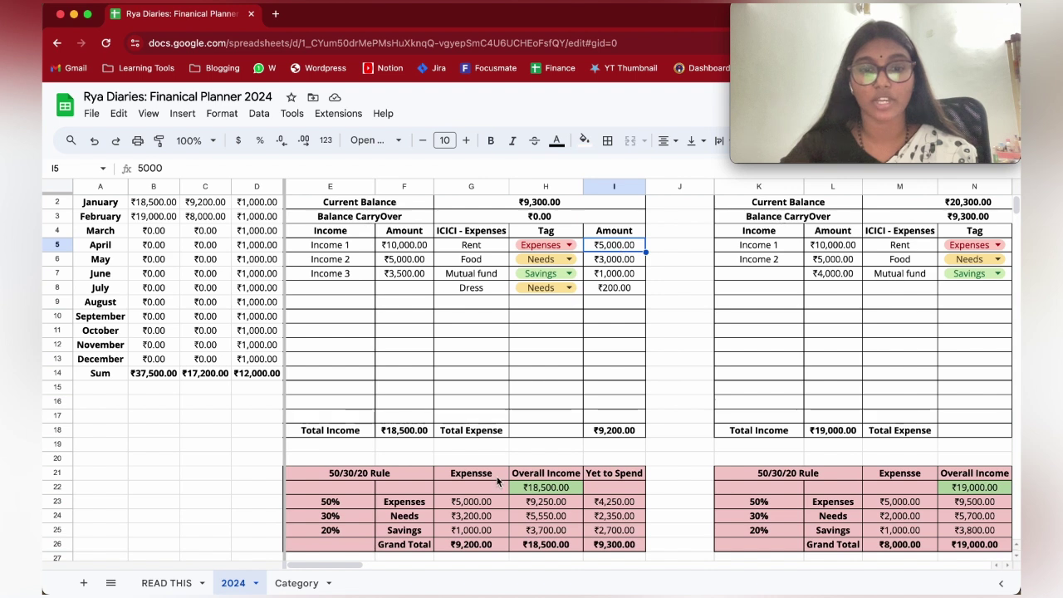
# Add a Grocery expense to January in row 9, tagged Expenses, with an amount of 1000.
pyautogui.click(487, 302)
pyautogui.write('Fro')
pyautogui.write('cery')
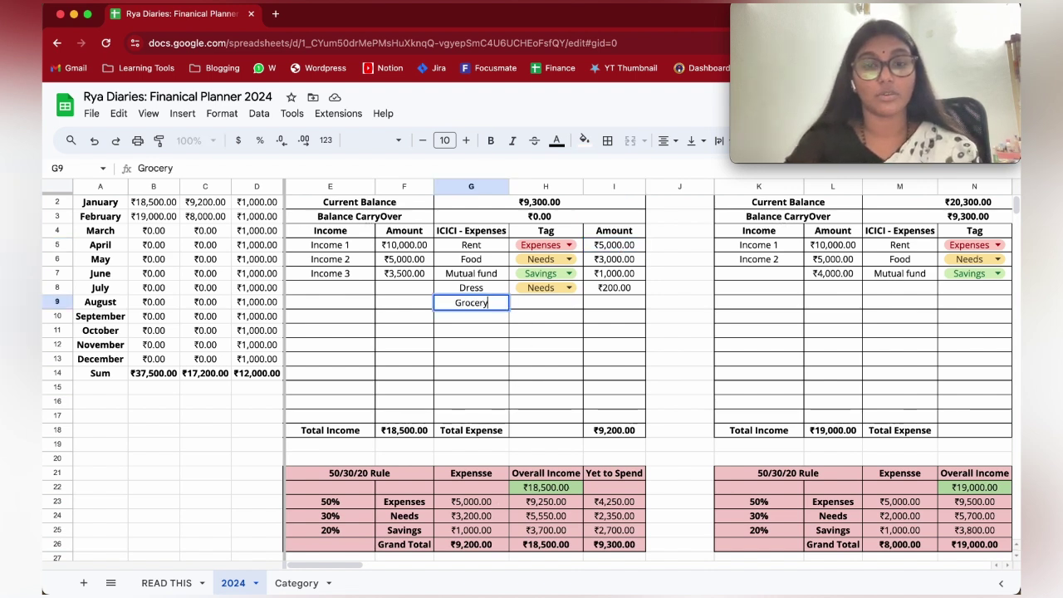
pyautogui.press('Tab')
pyautogui.hotkey('ctrl', 'd')
pyautogui.click(555, 304)
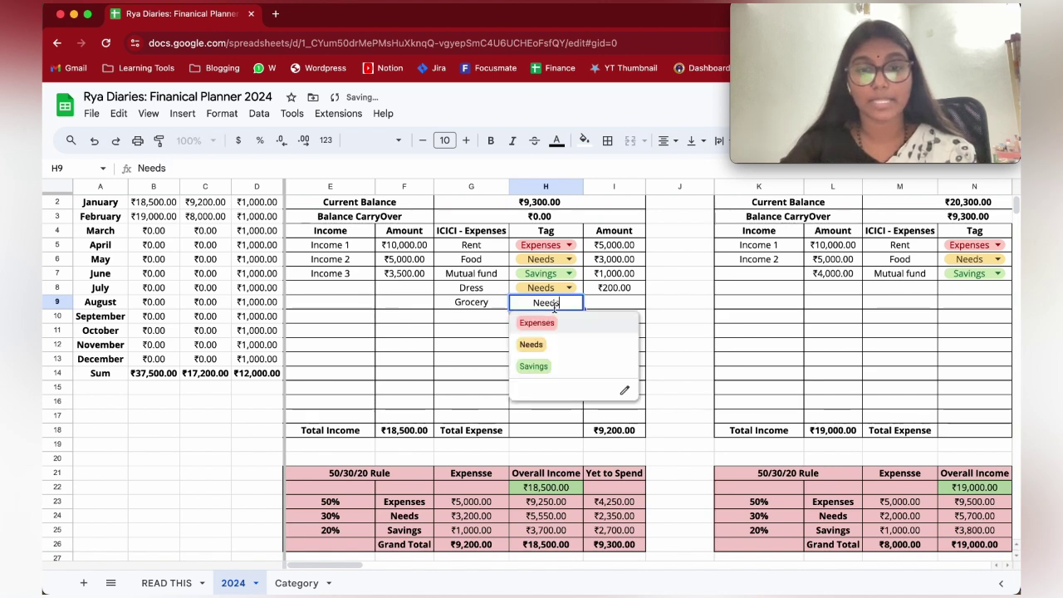
pyautogui.click(551, 324)
pyautogui.click(608, 307)
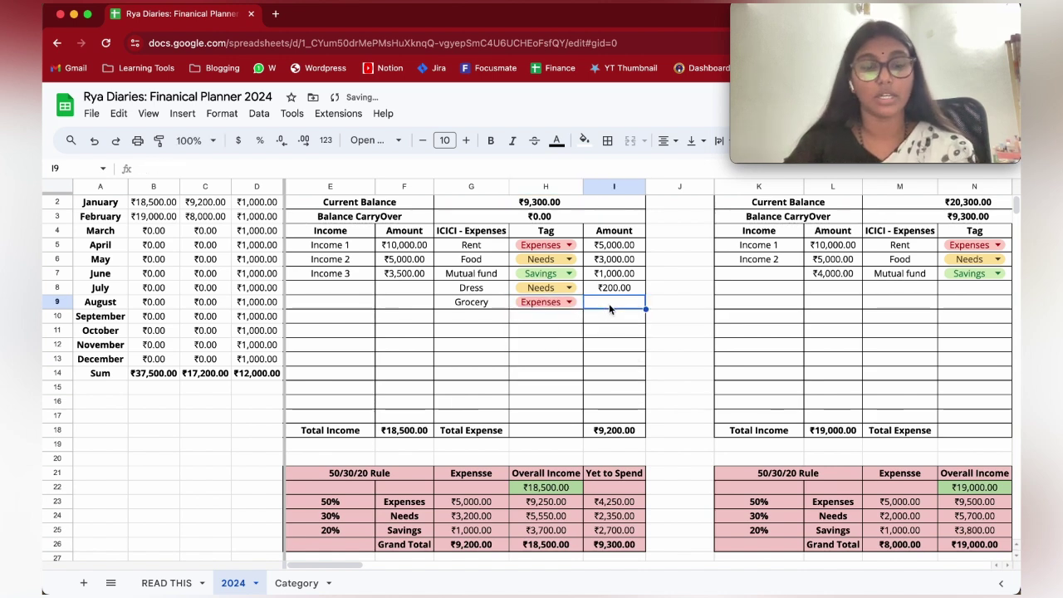
pyautogui.write('1000')
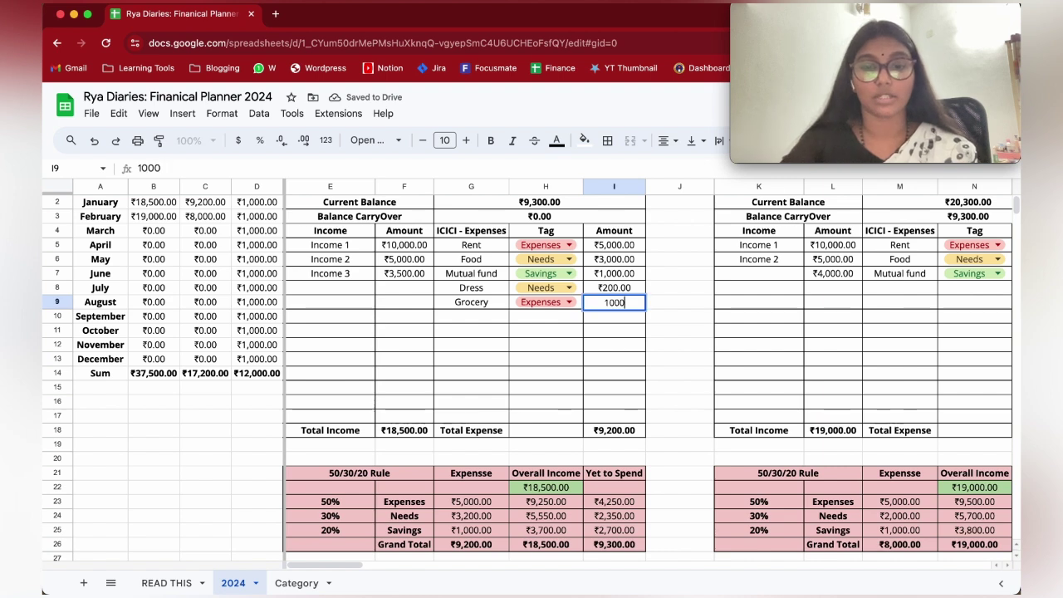
pyautogui.press('Return')
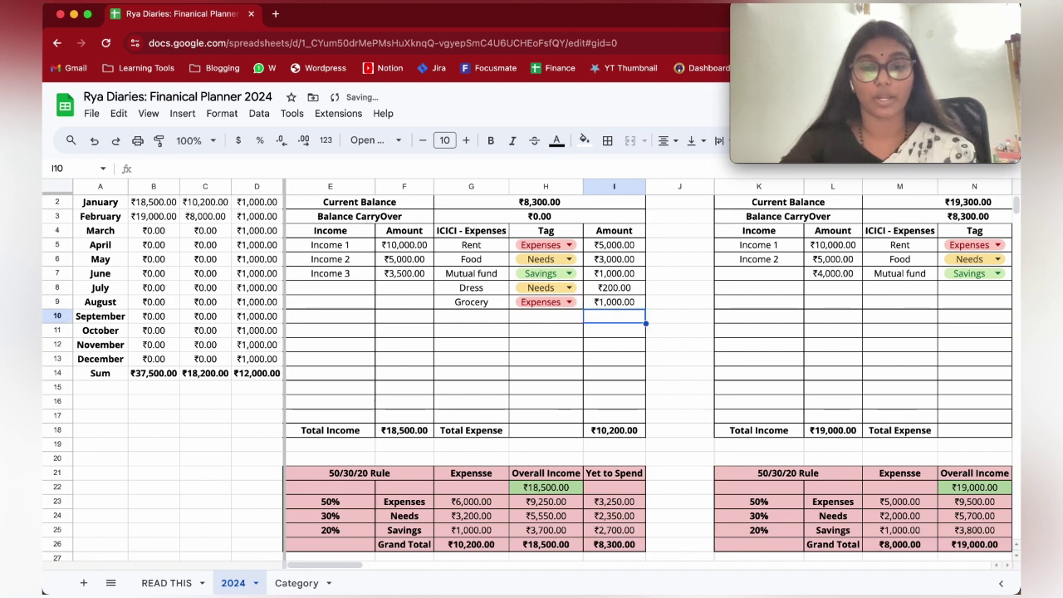
# Check the spent, allocated and yet-to-spend amounts of the Expenses row in January's 50/30/20 table.
pyautogui.click(469, 505)
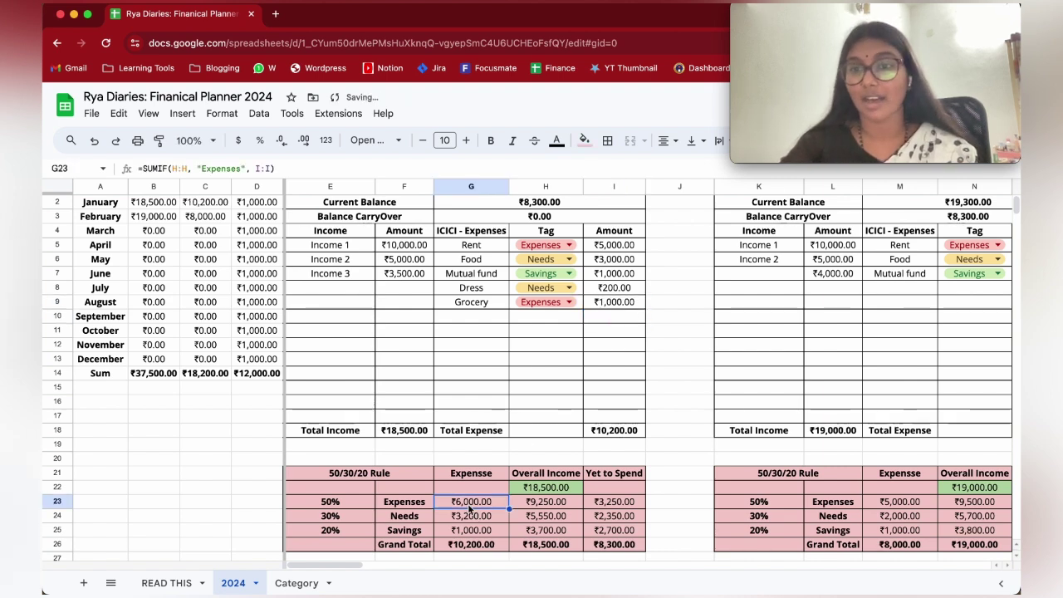
pyautogui.click(556, 503)
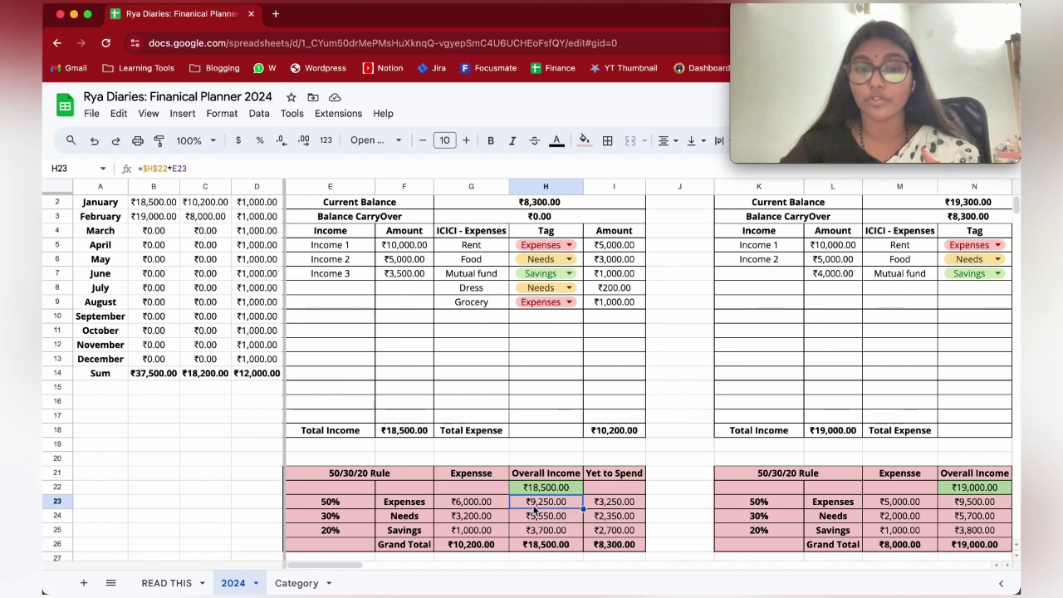
pyautogui.click(604, 506)
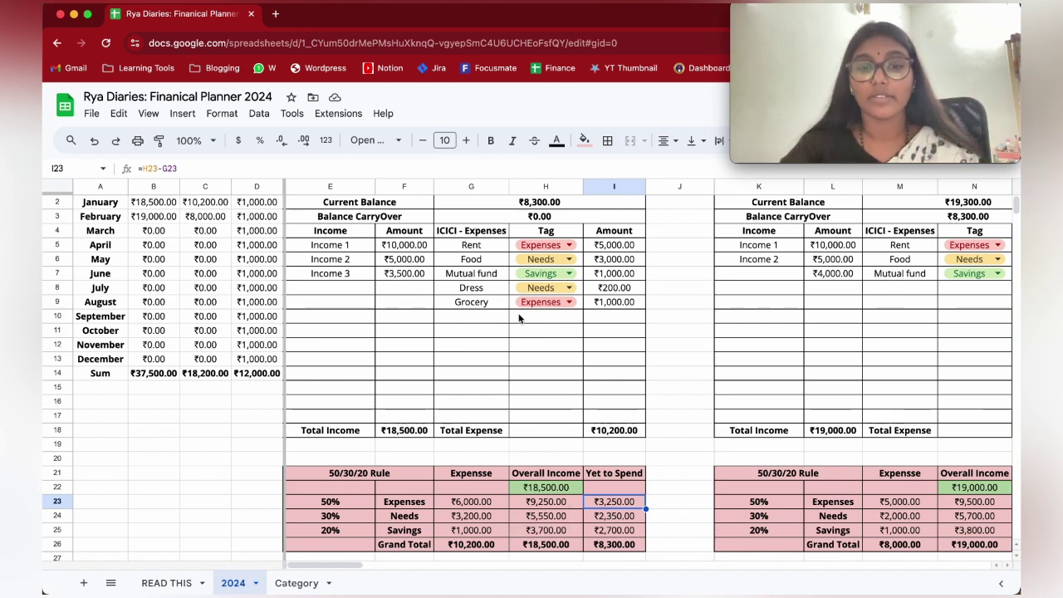
# Try filling the Grocery row's Expenses tag down from H9 to H17, and undo the fill.
pyautogui.moveTo(510, 303); pyautogui.dragTo(524, 420)
pyautogui.hotkey('ctrl', 'd')
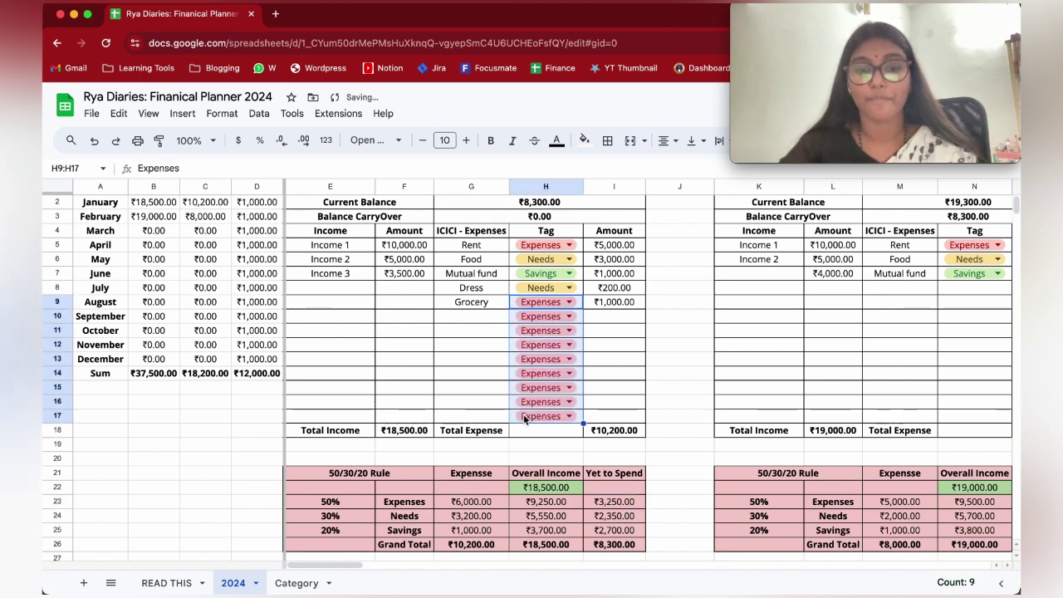
pyautogui.hotkey('ctrl', 'z')
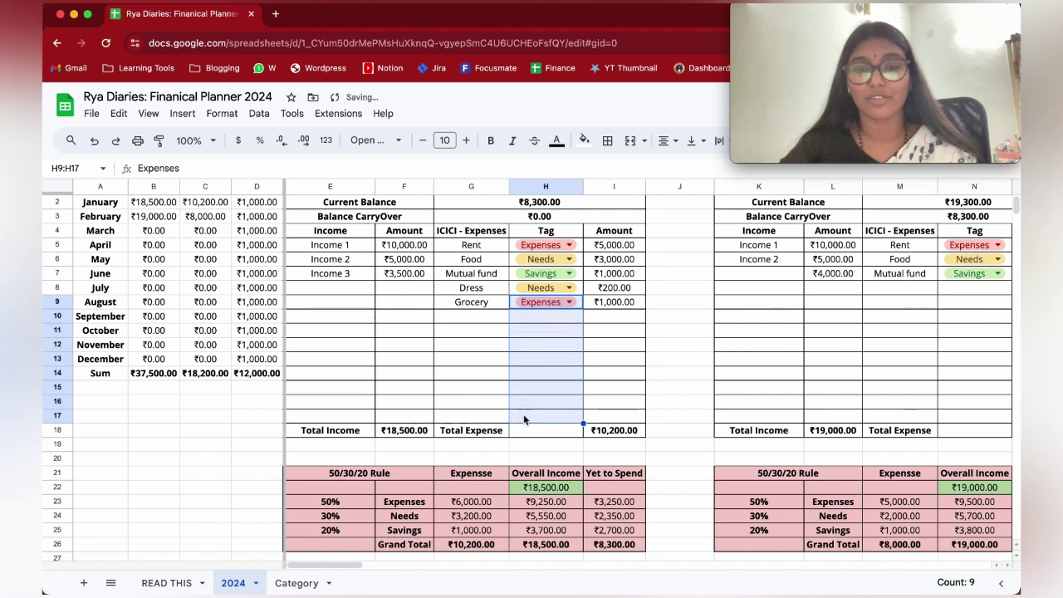
# View the tag choices available for January's Grocery expense and close the list without picking one.
pyautogui.click(569, 302)
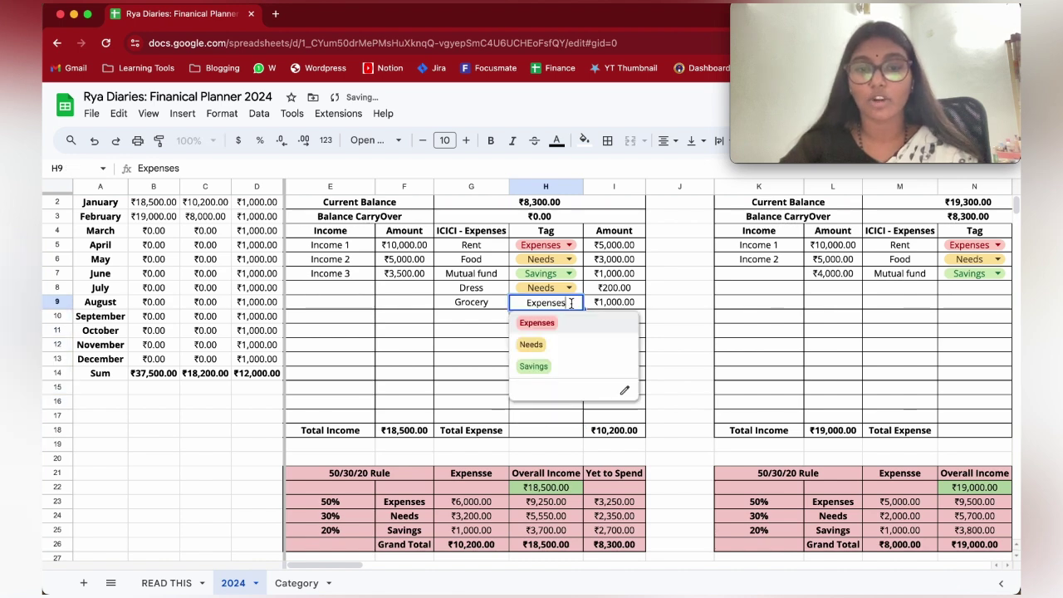
pyautogui.click(692, 344)
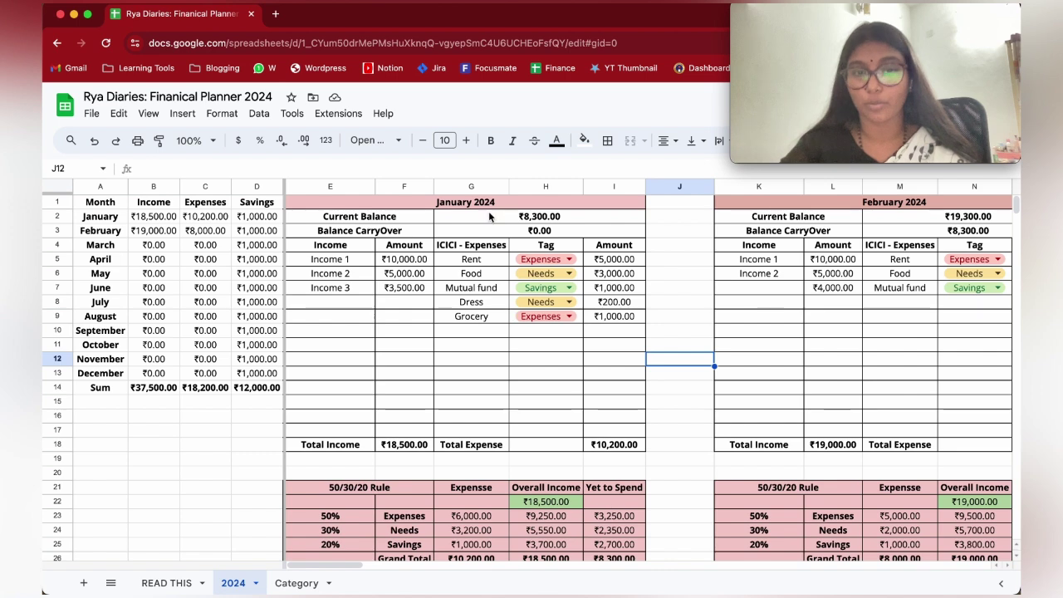
# Review January's Total Expense and Current Balance formulas and how February's Balance CarryOver refers to January's balance.
pyautogui.hscroll(5, 574, 343)
pyautogui.hscroll(-5, 575, 344)
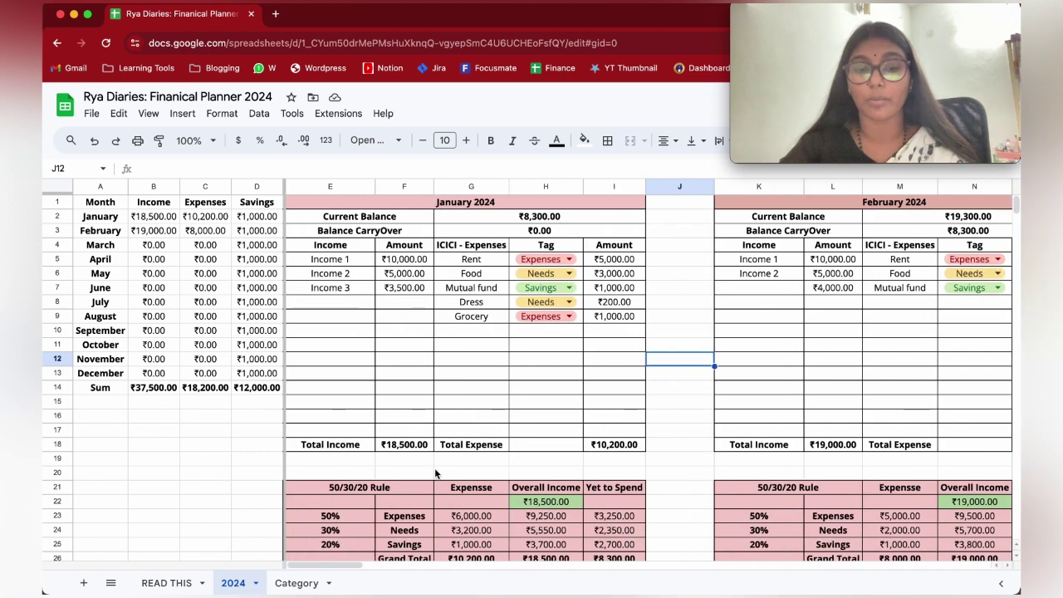
pyautogui.hscroll(3, 461, 501)
pyautogui.hscroll(-3, 463, 332)
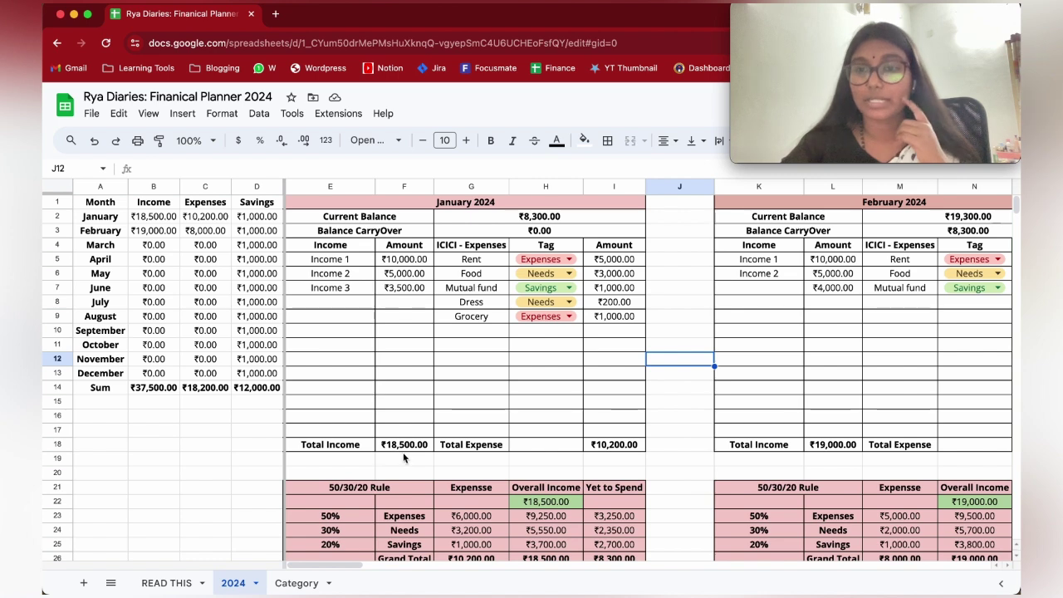
pyautogui.click(611, 446)
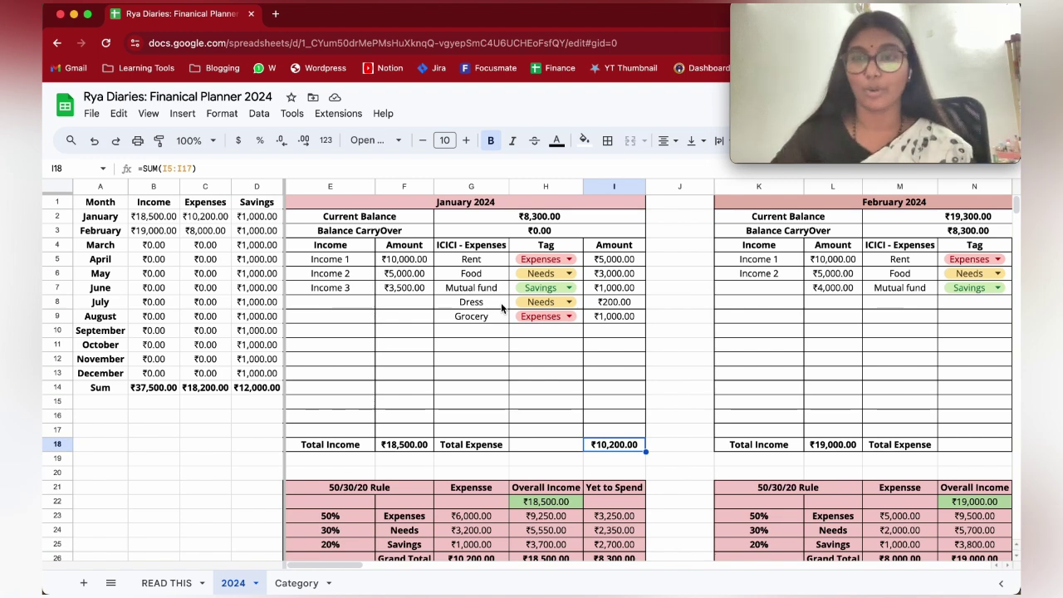
pyautogui.click(454, 222)
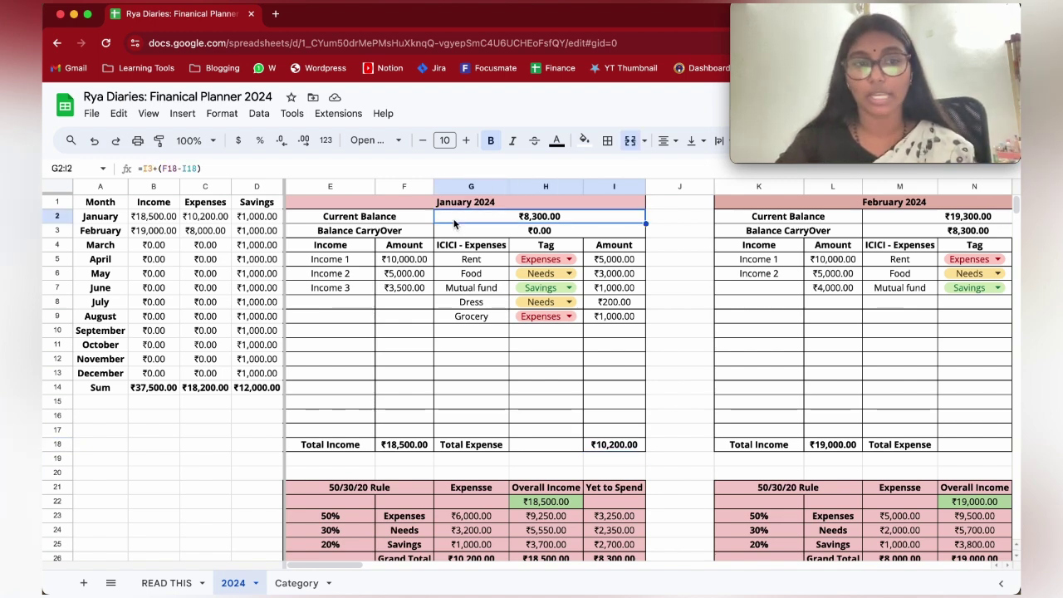
pyautogui.hscroll(5, 540, 287)
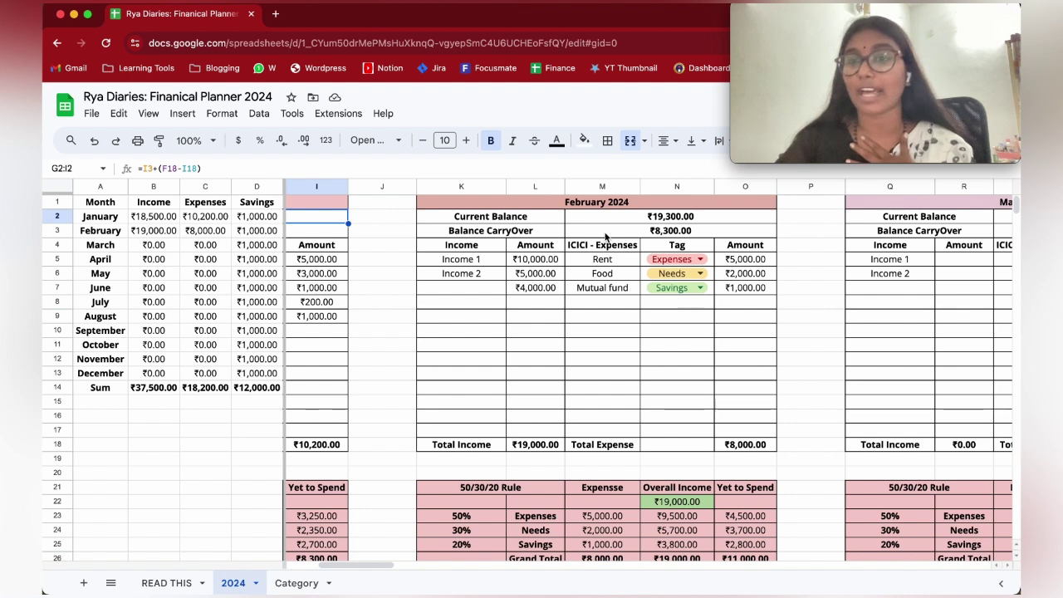
pyautogui.click(605, 236)
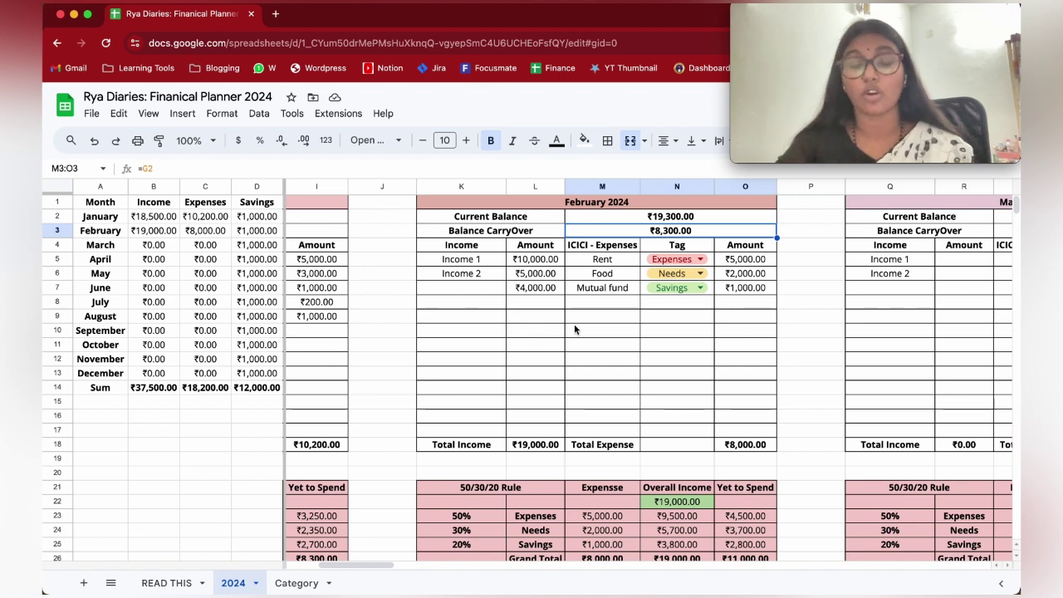
pyautogui.hscroll(-5, 560, 385)
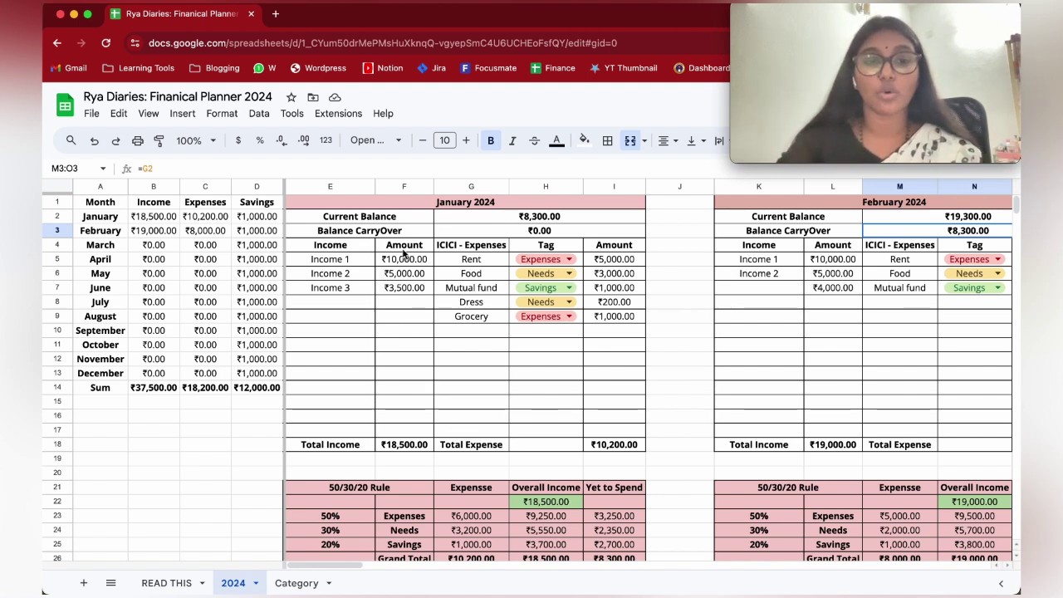
# Rename January's Income 1 entry to Salary and clear the Income 2 and Income 3 entries with their amounts.
pyautogui.doubleClick(356, 263)
pyautogui.write('Sa')
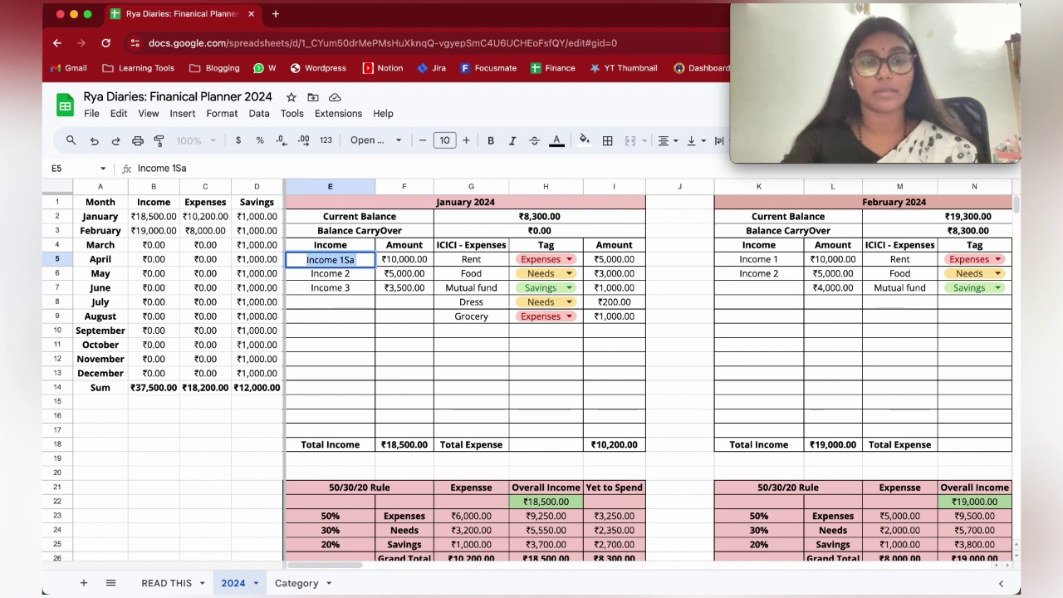
pyautogui.write('lary')
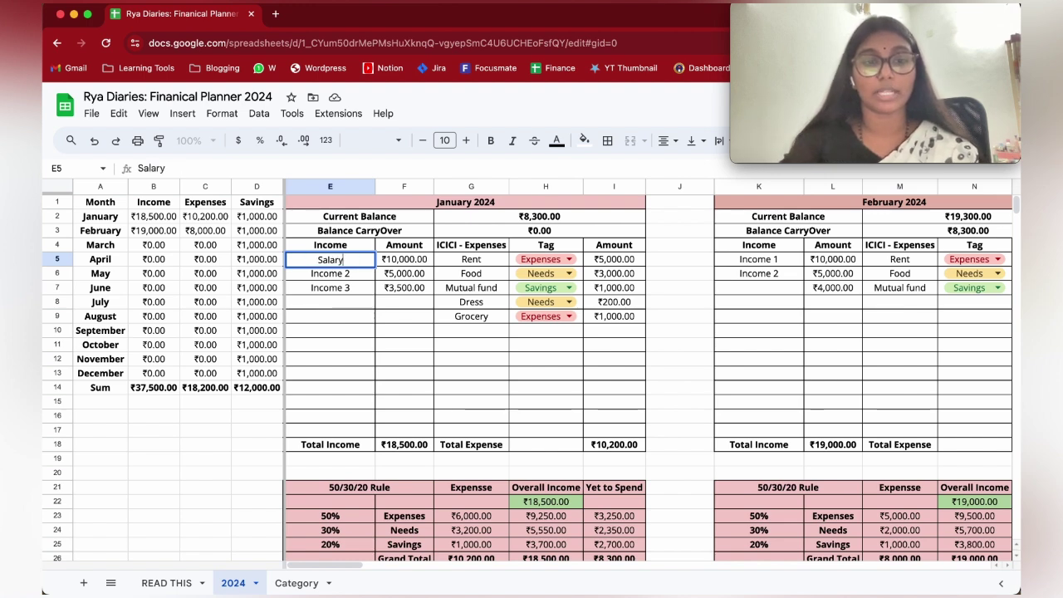
pyautogui.press('Return')
pyautogui.hotkey('shift', 'Down')
pyautogui.hotkey('shift', 'Right')
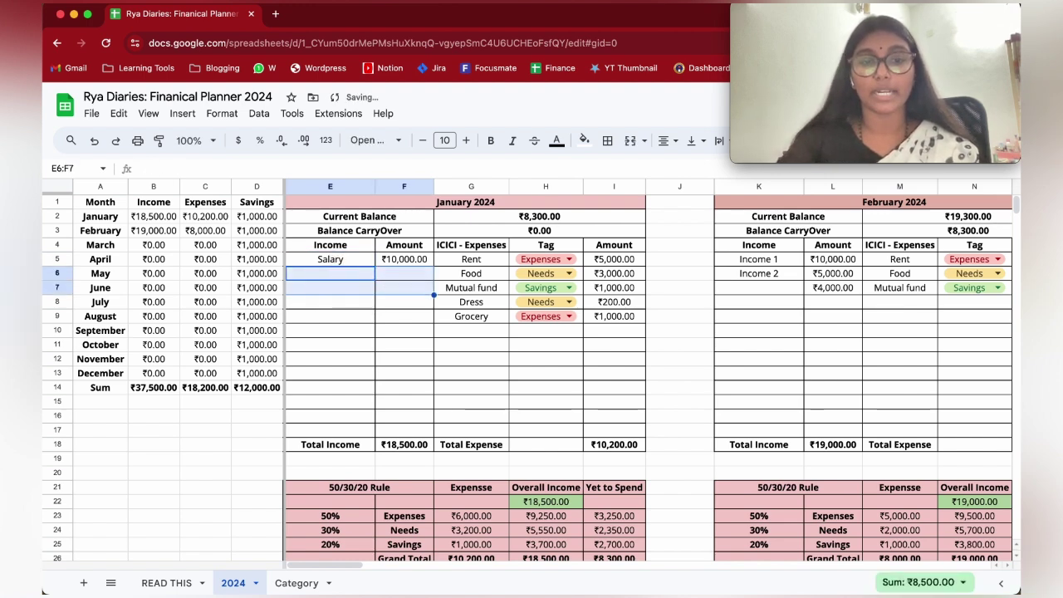
pyautogui.press('Delete')
# Set January's Salary amount to 25000.
pyautogui.press('Up')
pyautogui.click(404, 259)
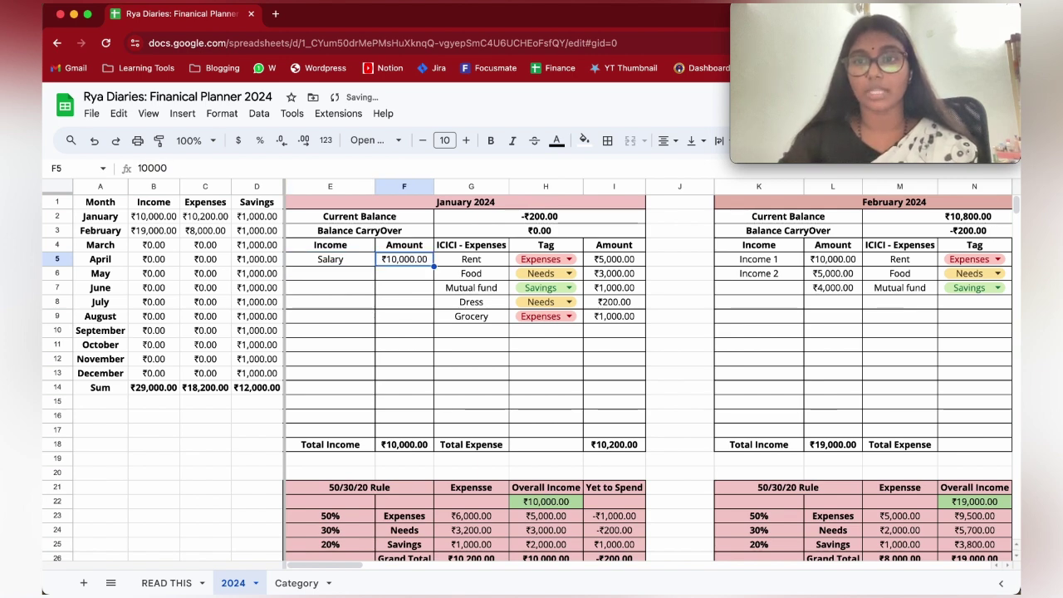
pyautogui.write('25000')
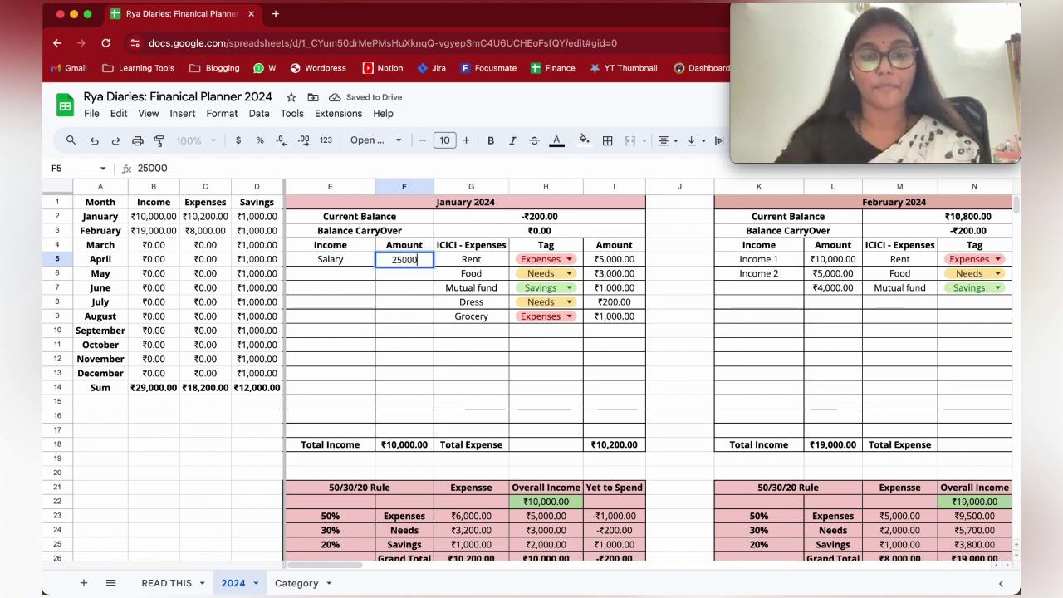
pyautogui.press('Return')
# Check the Needs and Savings allocations in January's 50/30/20 table.
pyautogui.scroll(-1, 527, 432)
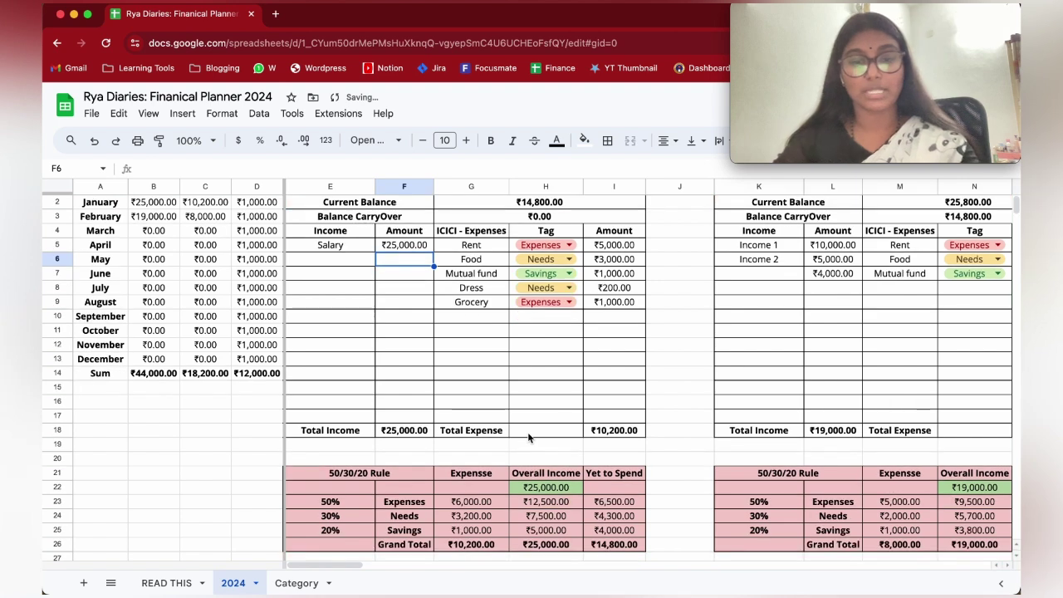
pyautogui.click(547, 518)
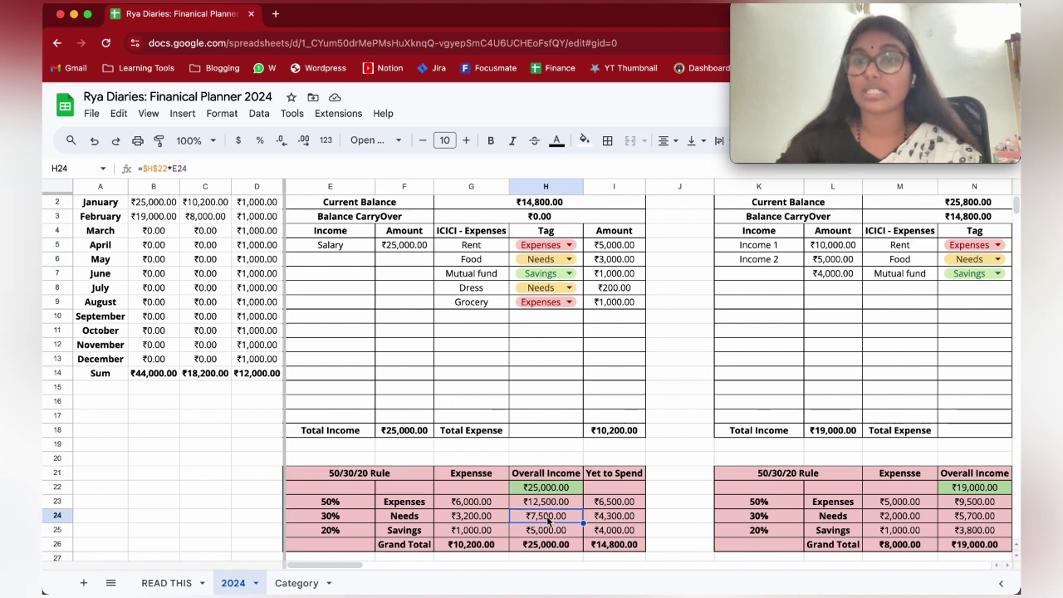
pyautogui.click(548, 531)
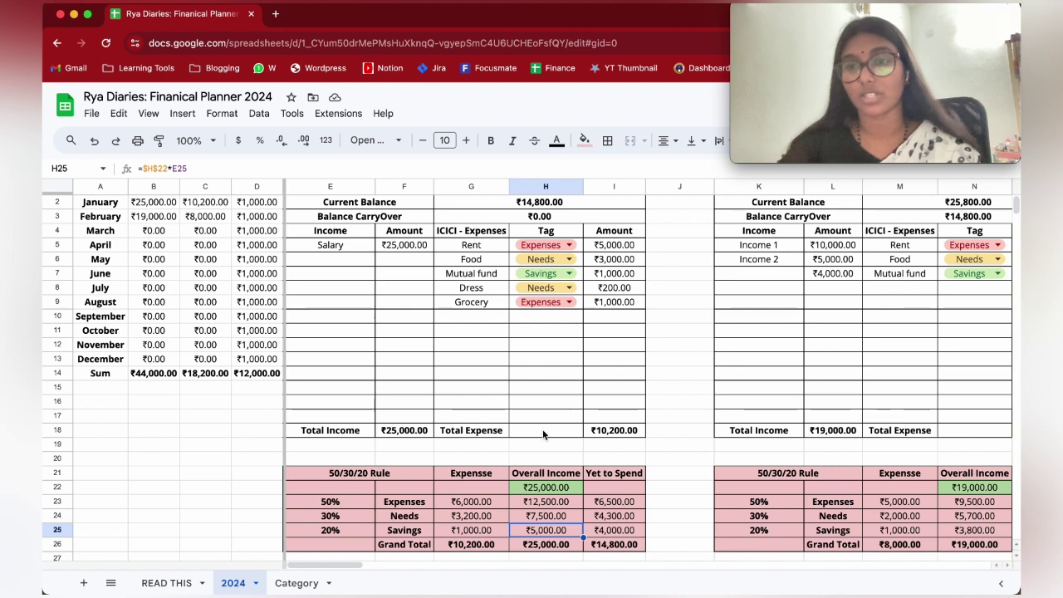
# Review the monthly Income, Expenses and Savings summary in columns A to D, including the January and February rows.
pyautogui.scroll(1, 543, 434)
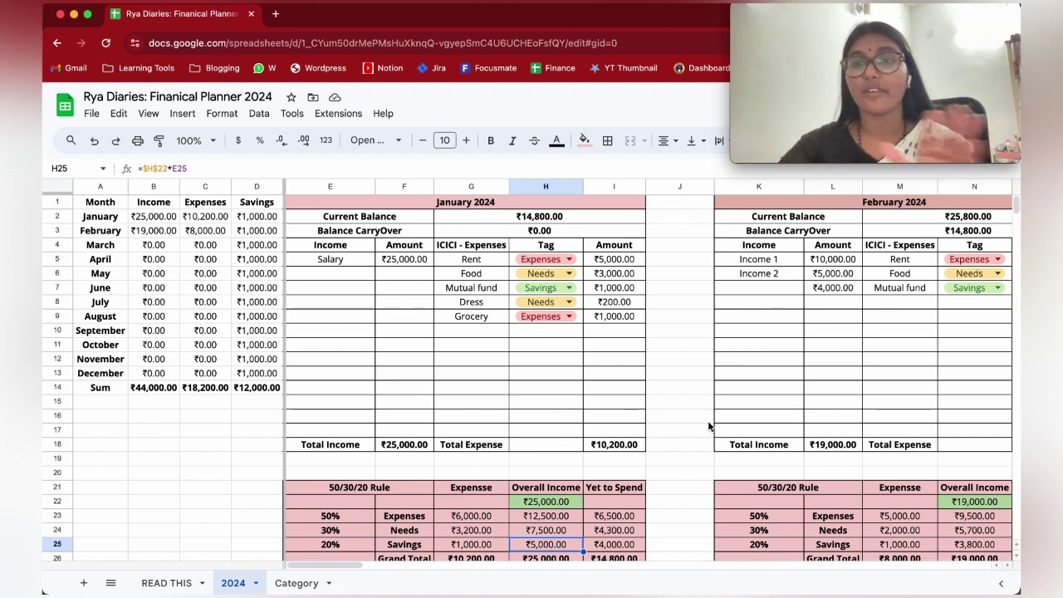
pyautogui.hscroll(5, 552, 357)
pyautogui.hscroll(-5, 586, 356)
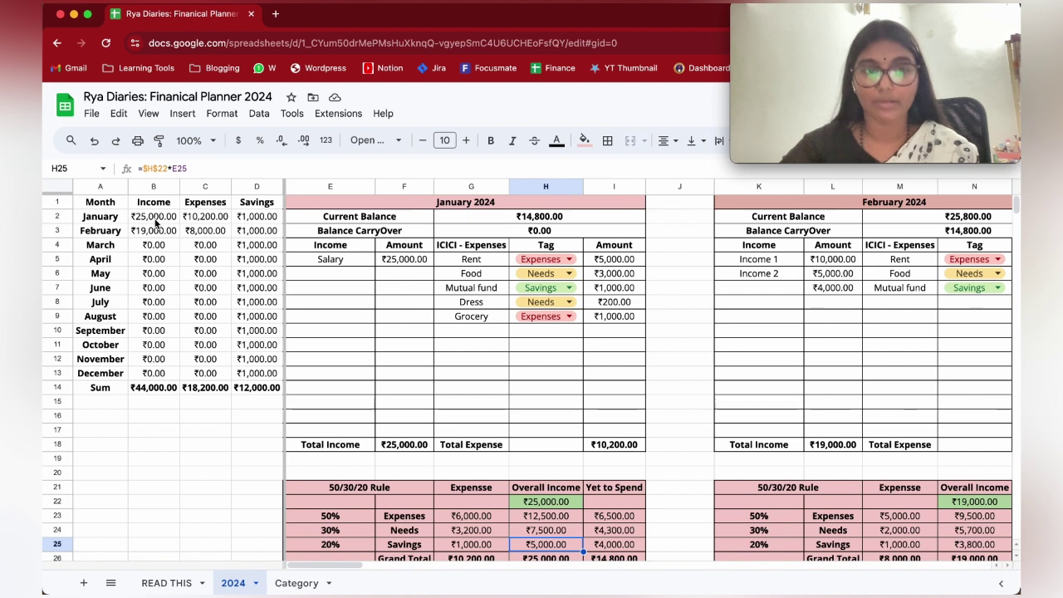
pyautogui.click(203, 215)
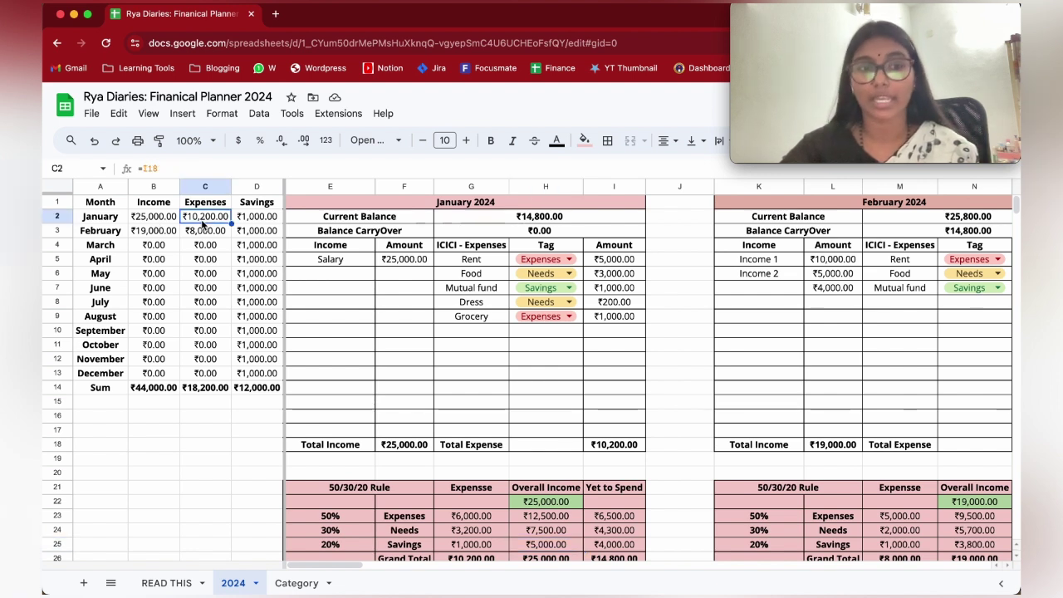
pyautogui.click(256, 219)
pyautogui.moveTo(102, 218); pyautogui.dragTo(256, 387)
pyautogui.click(167, 232)
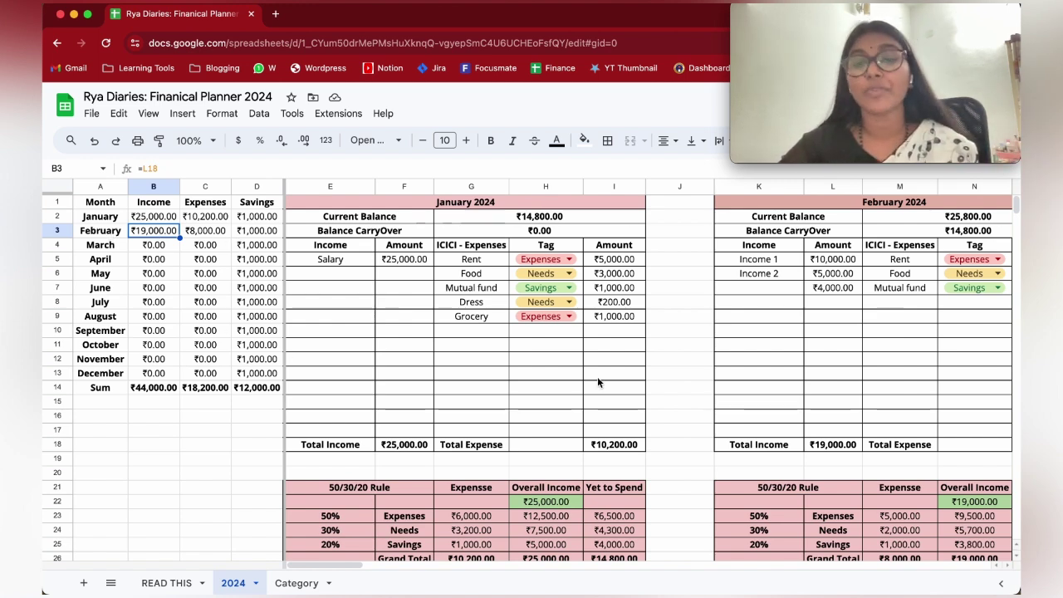
# Look over the February 2024 and March 2024 sections of the planner.
pyautogui.hscroll(5, 596, 376)
pyautogui.hscroll(-5, 581, 353)
pyautogui.hscroll(5, 654, 384)
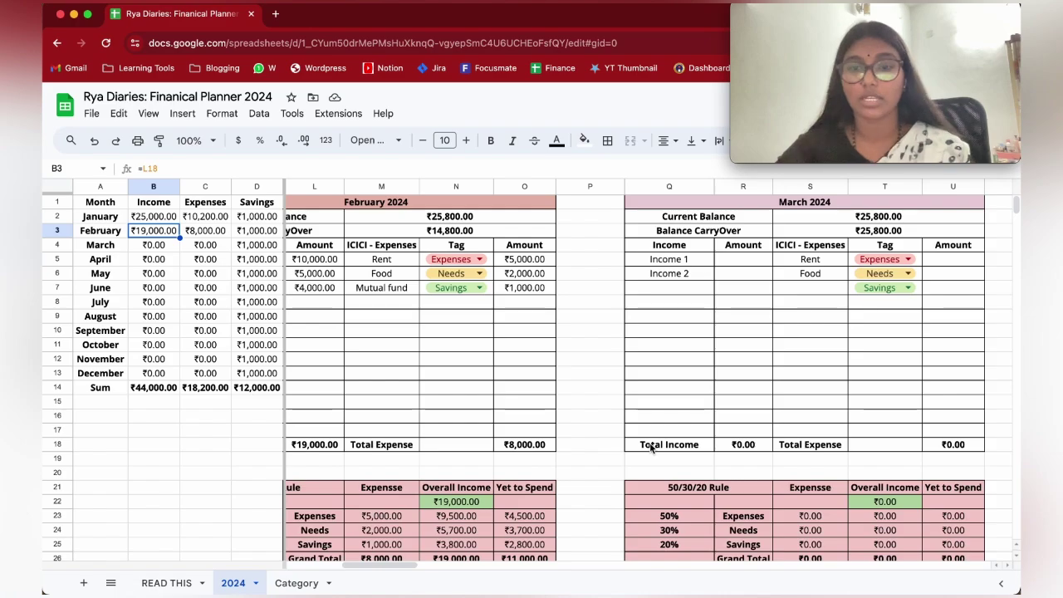
pyautogui.hscroll(2, 652, 447)
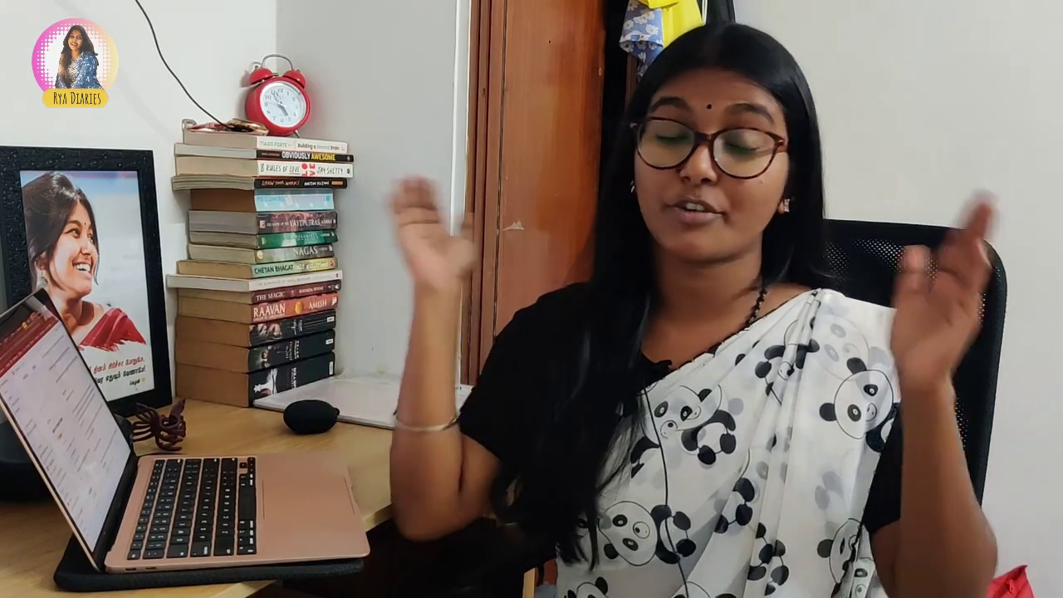